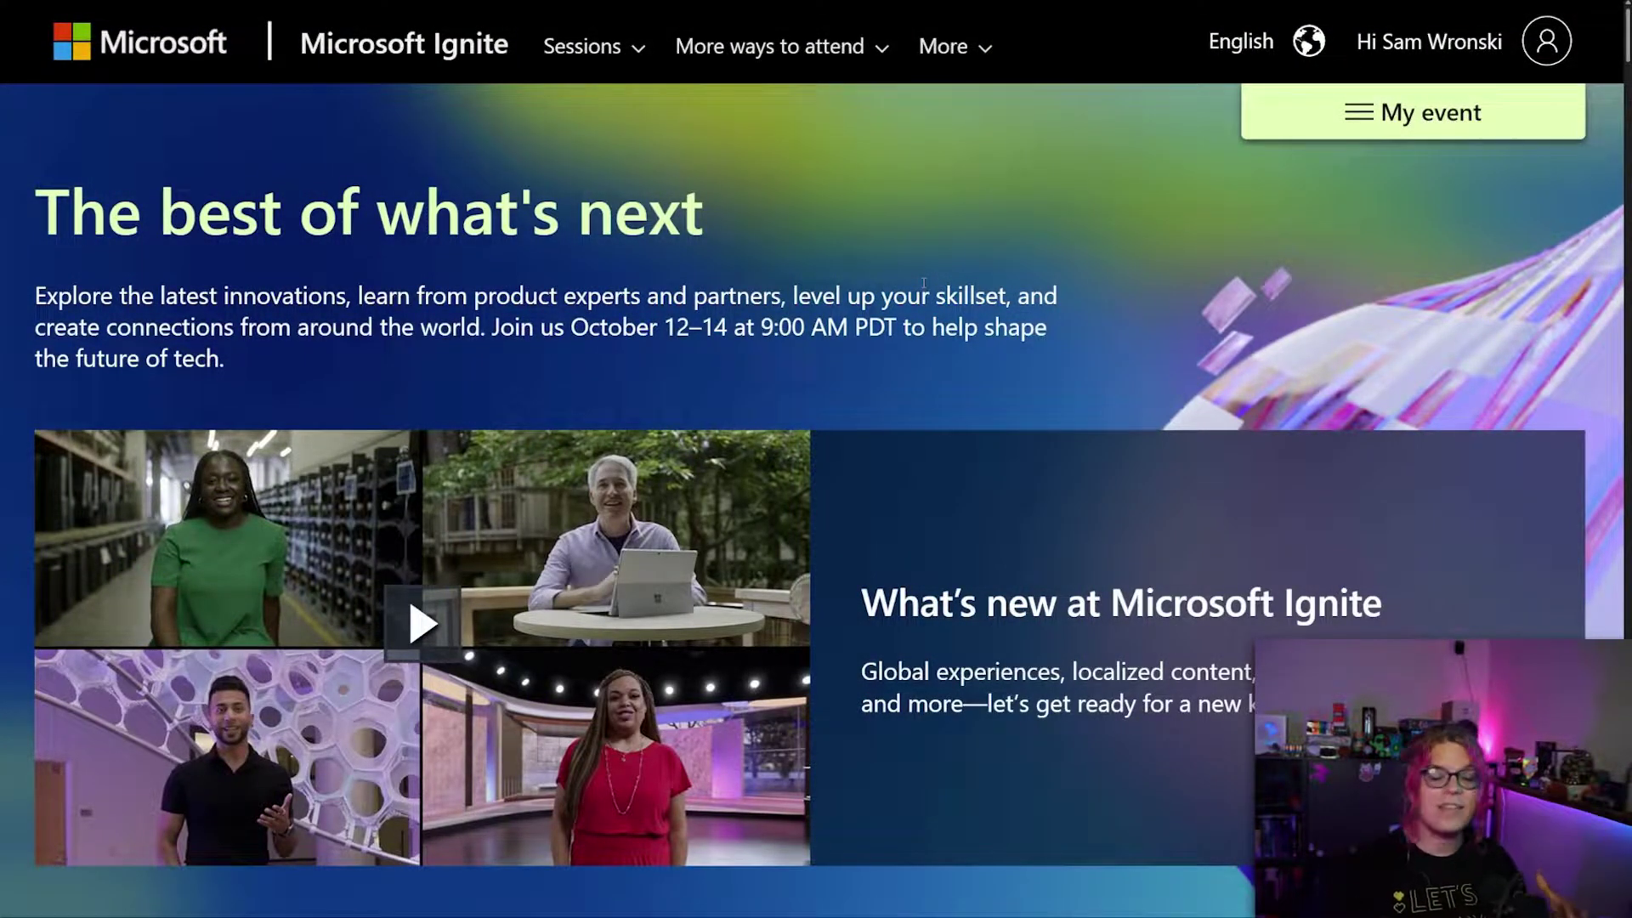
Open the account panel from the profile icon beside the greeting at the top right.
click(1523, 41)
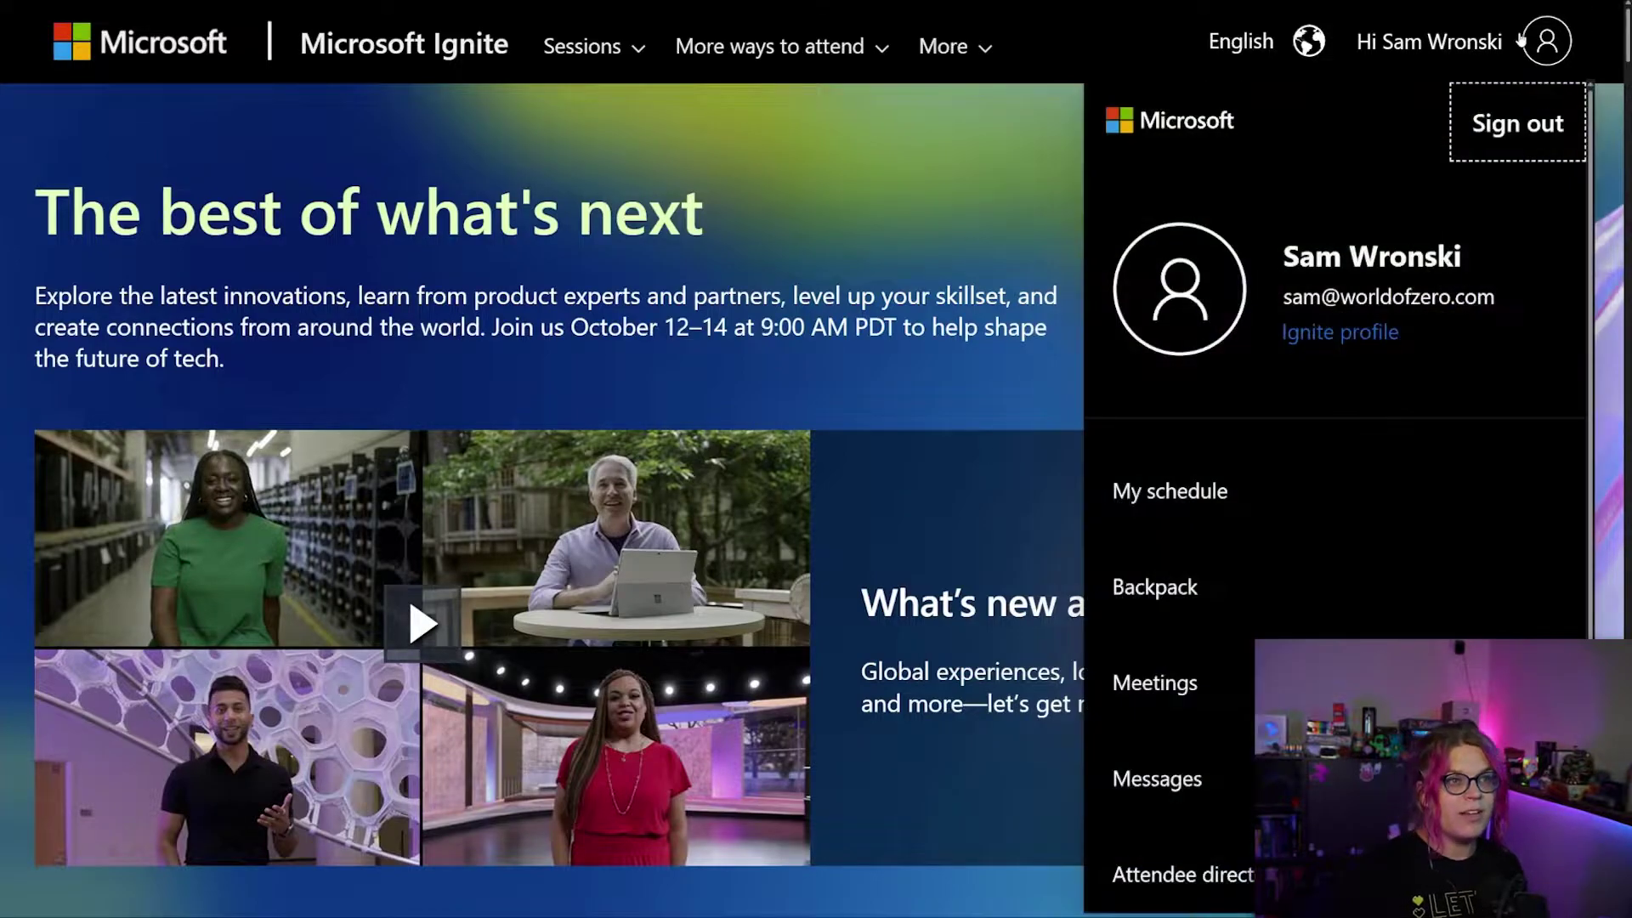
Go to My backpack and review the saved Opening keynote and Fireside Chat sessions.
click(1157, 591)
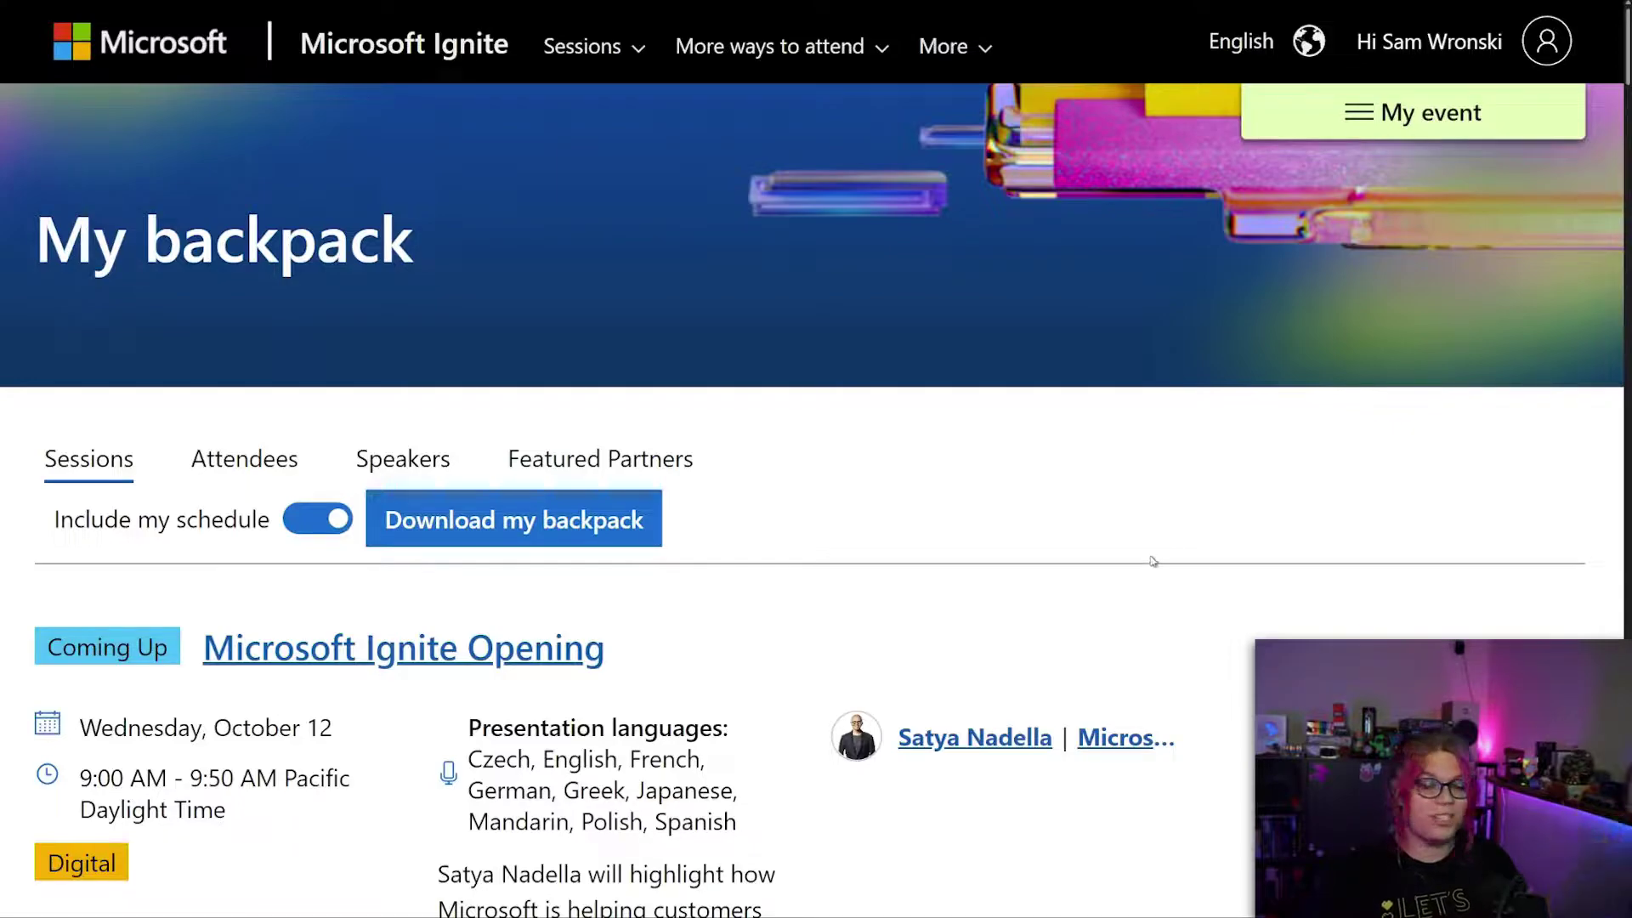
scroll(1151, 553, down, 3)
scroll(1154, 542, down, 2)
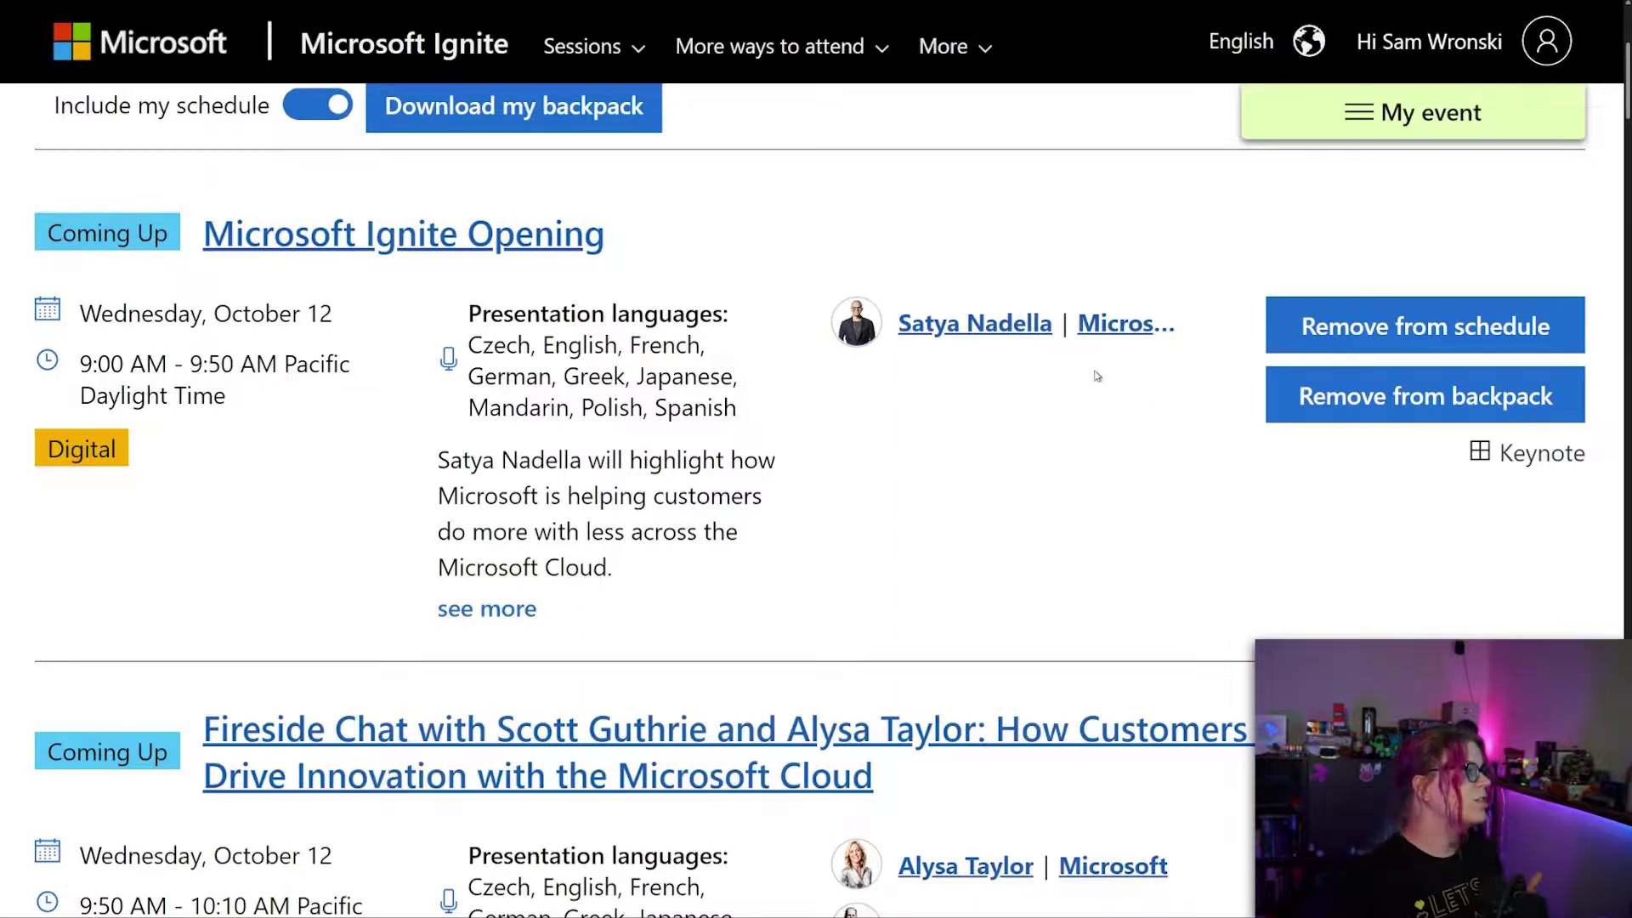
Turn off 'Include my schedule' and scroll the backpack to the October 13 cloud-native session.
scroll(943, 441, up, 2)
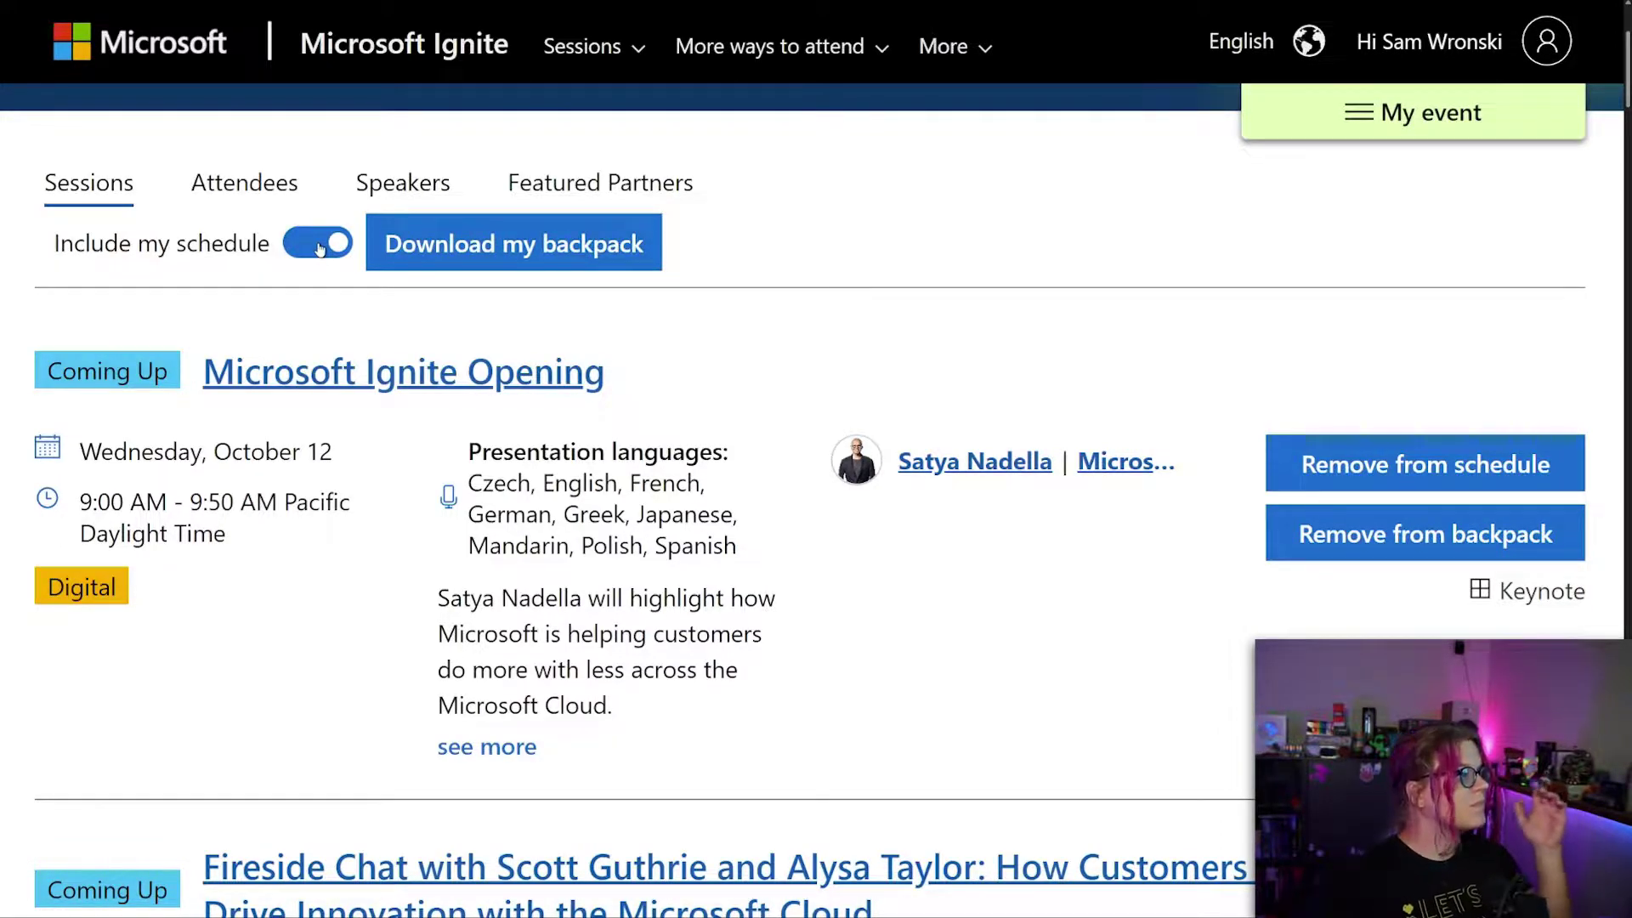
click(320, 249)
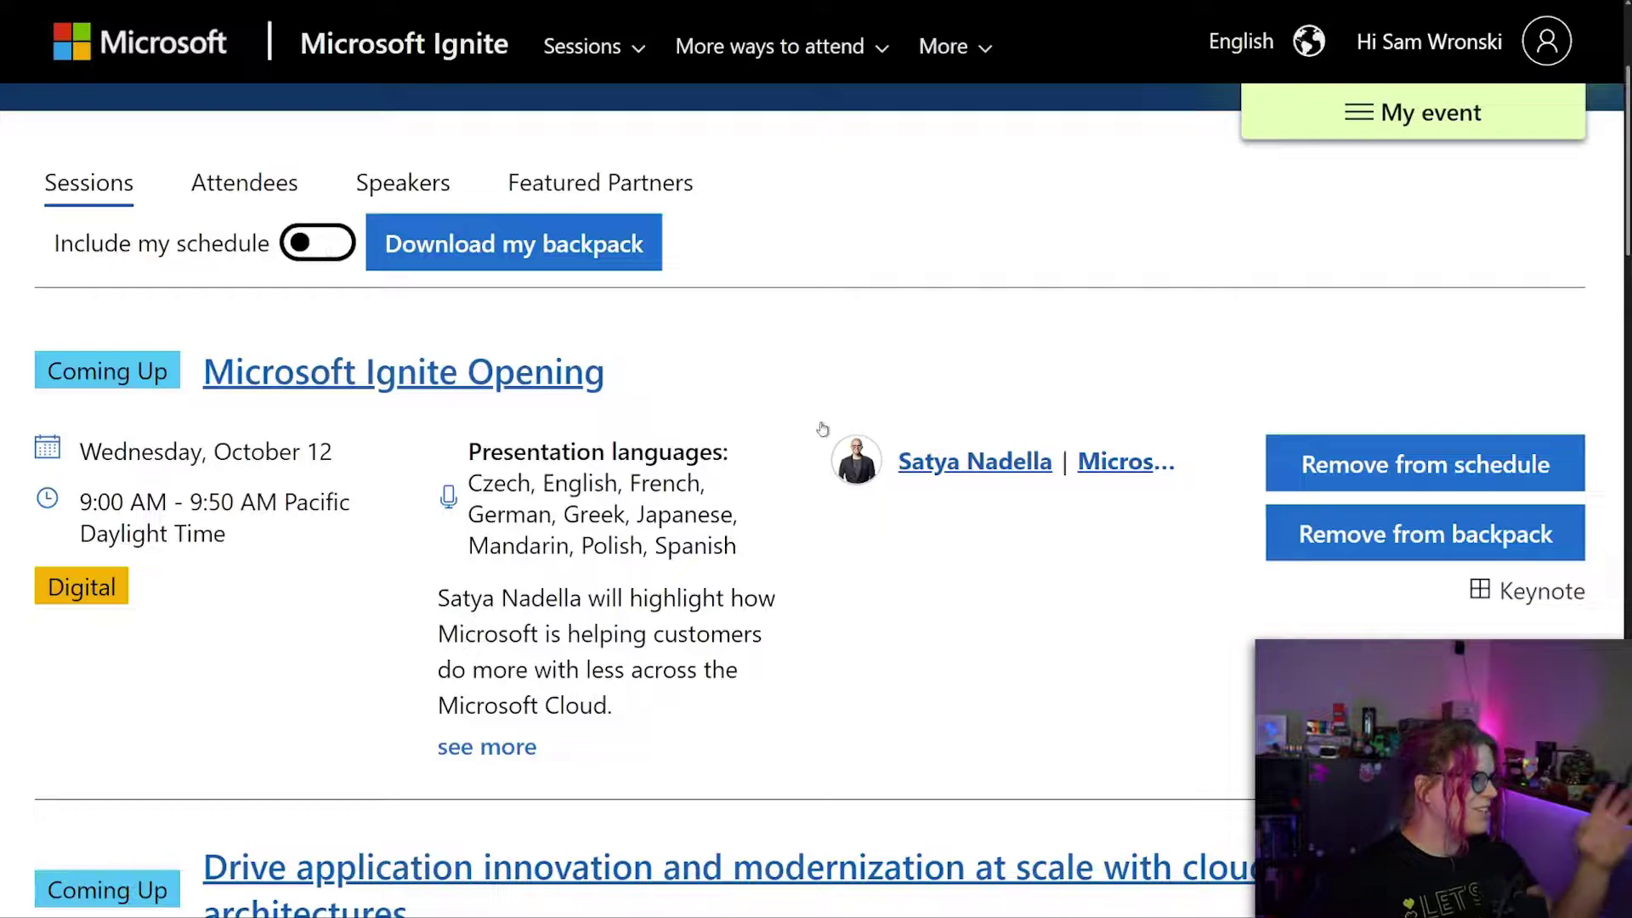
scroll(986, 497, down, 3)
scroll(982, 491, down, 2)
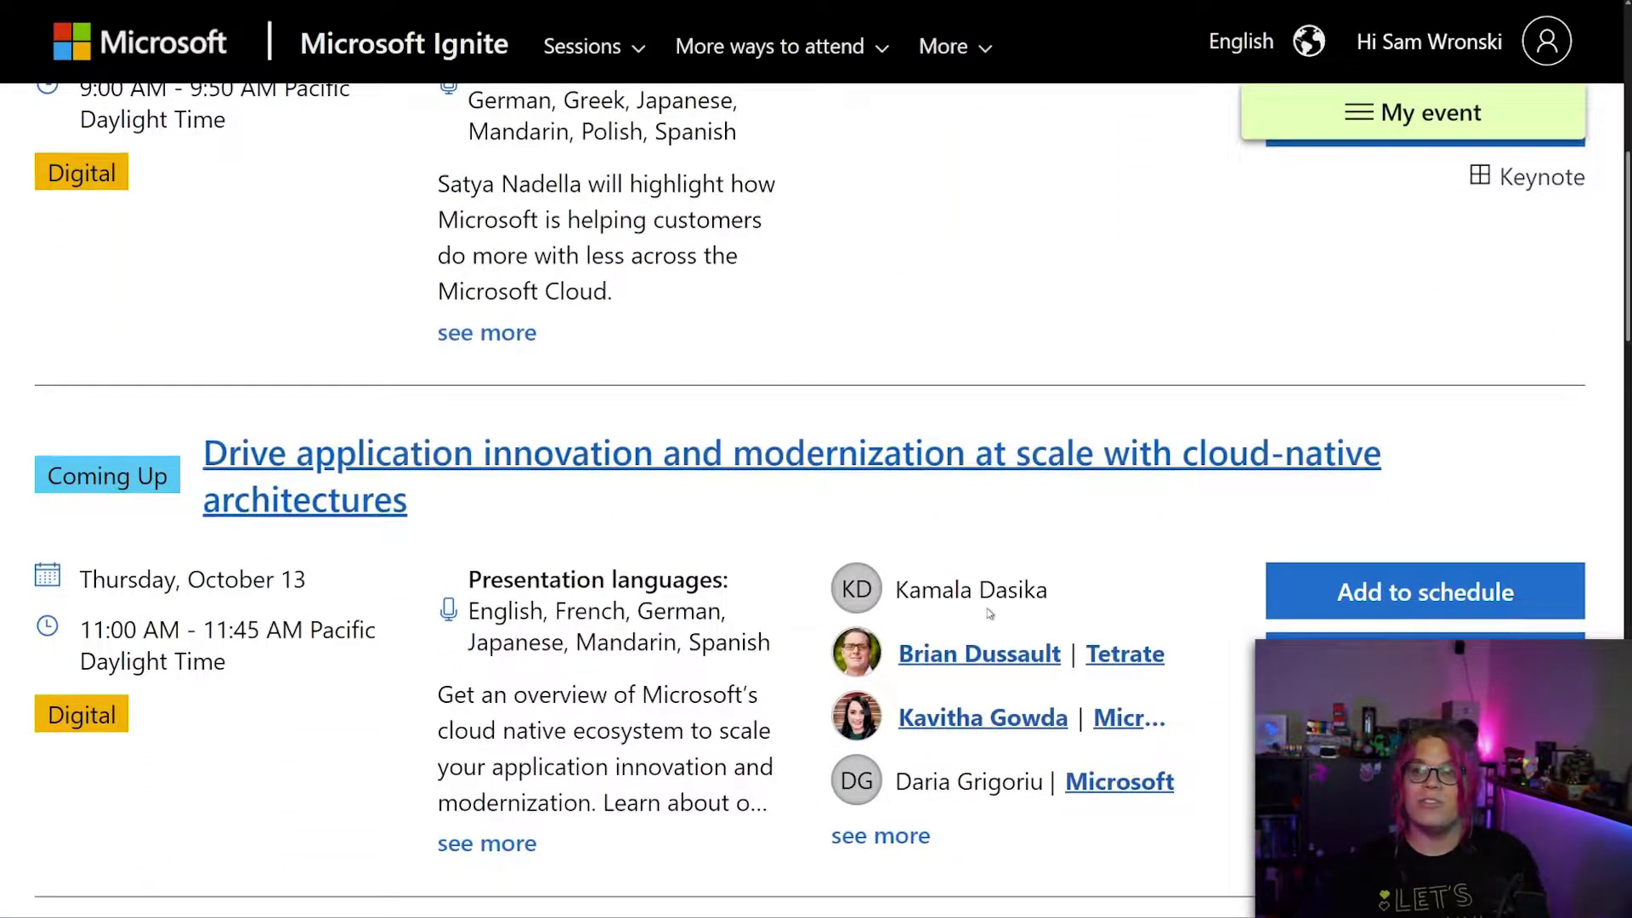
Go to Sessions > Explore all sessions and close the Refine results panel.
click(583, 46)
click(672, 132)
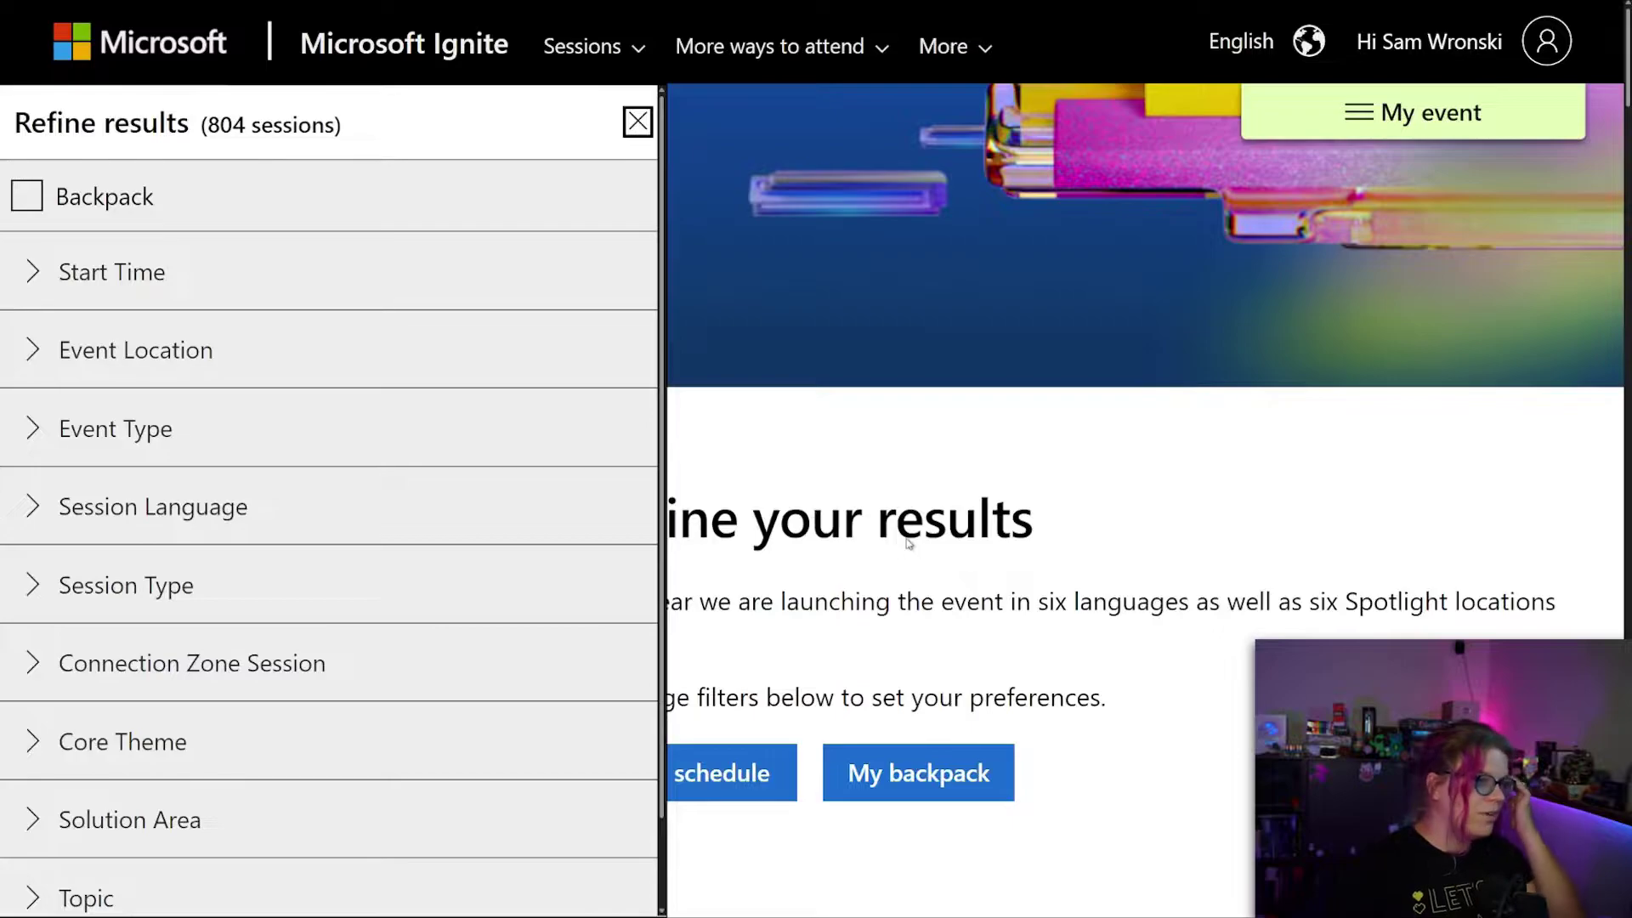
click(908, 544)
scroll(905, 552, down, 5)
scroll(904, 555, down, 1)
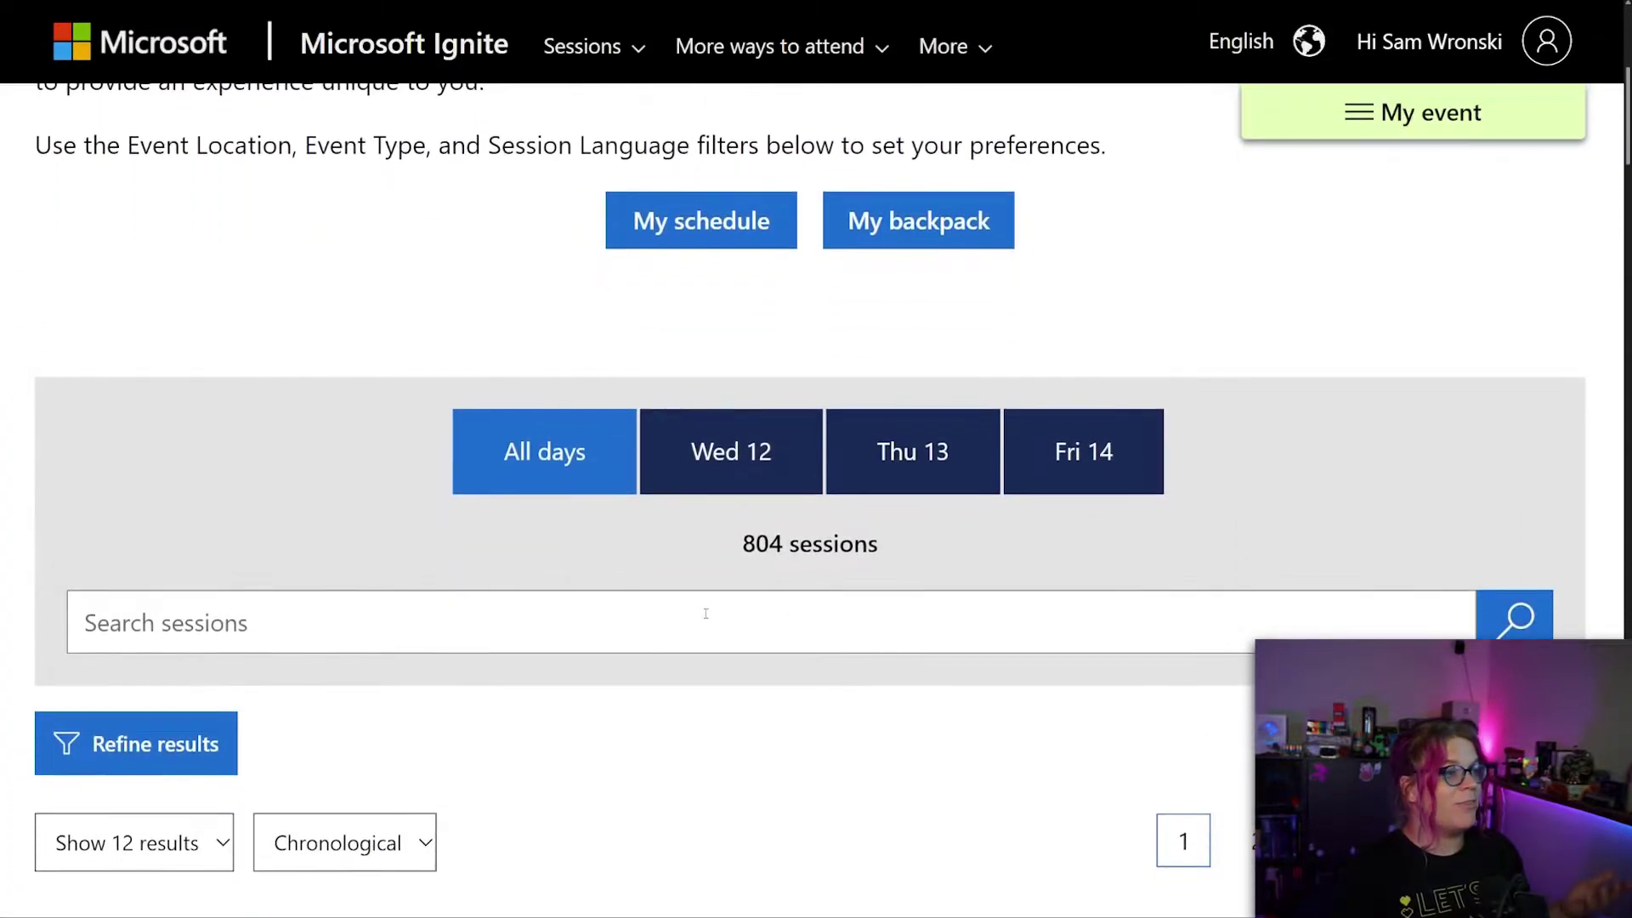
Search the session catalogue for 'Containers'.
click(705, 609)
text(Kubernetes)
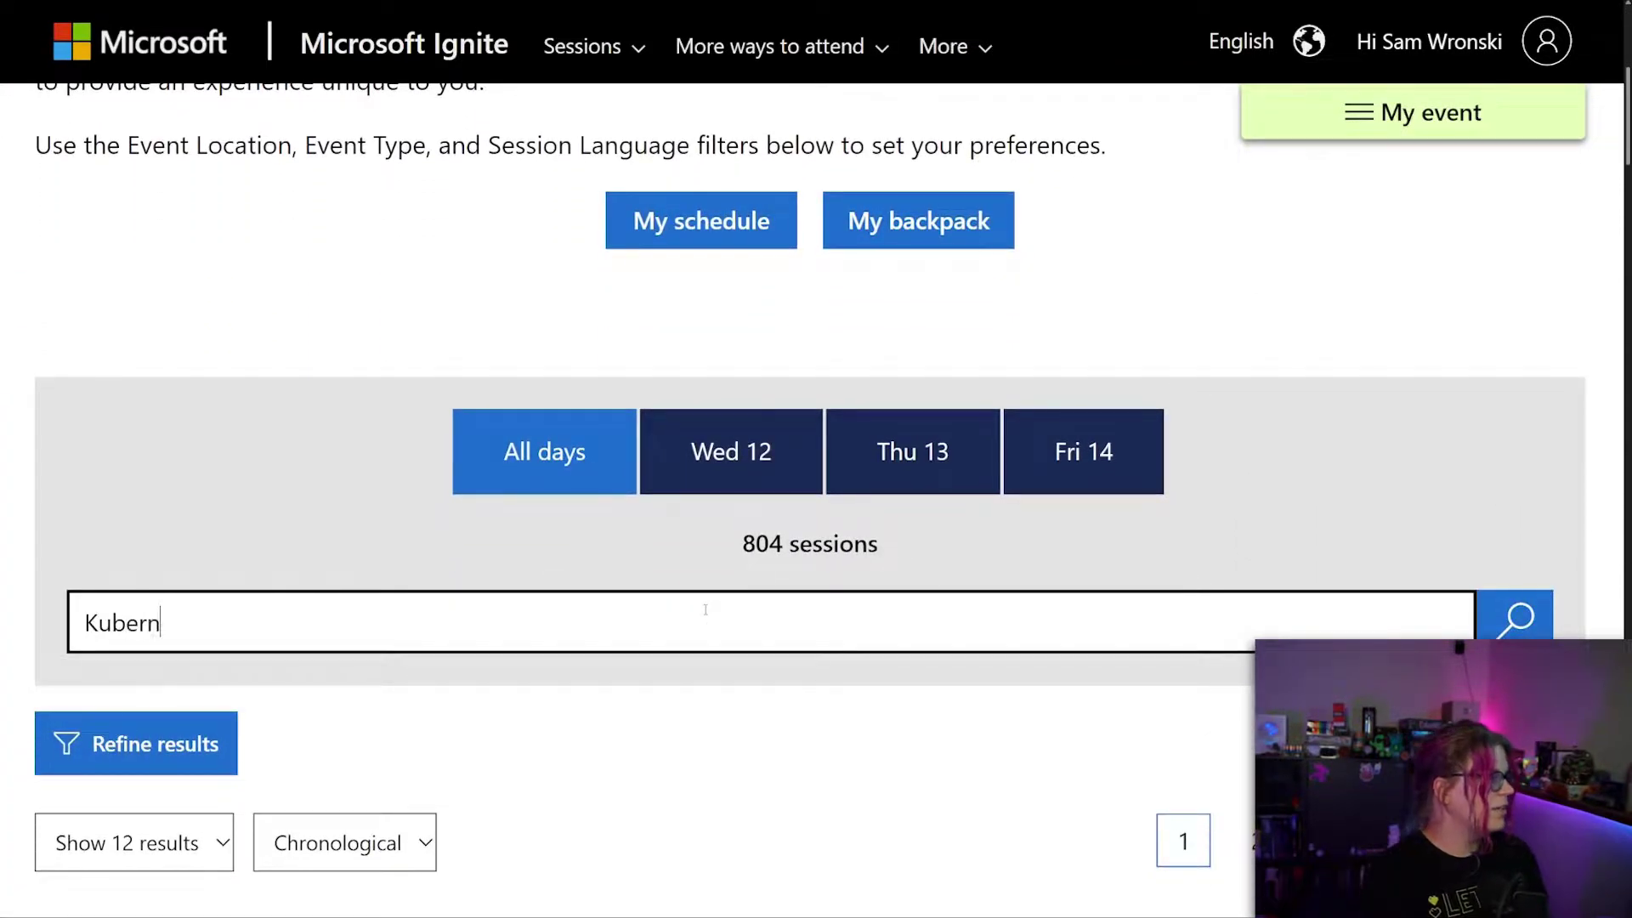
key(BackSpace)
key(BackSpace)
key(BackSpace)
key(BackSpace)
key(BackSpace)
key(BackSpace)
key(BackSpace)
key(BackSpace)
key(BackSpace)
key(BackSpace)
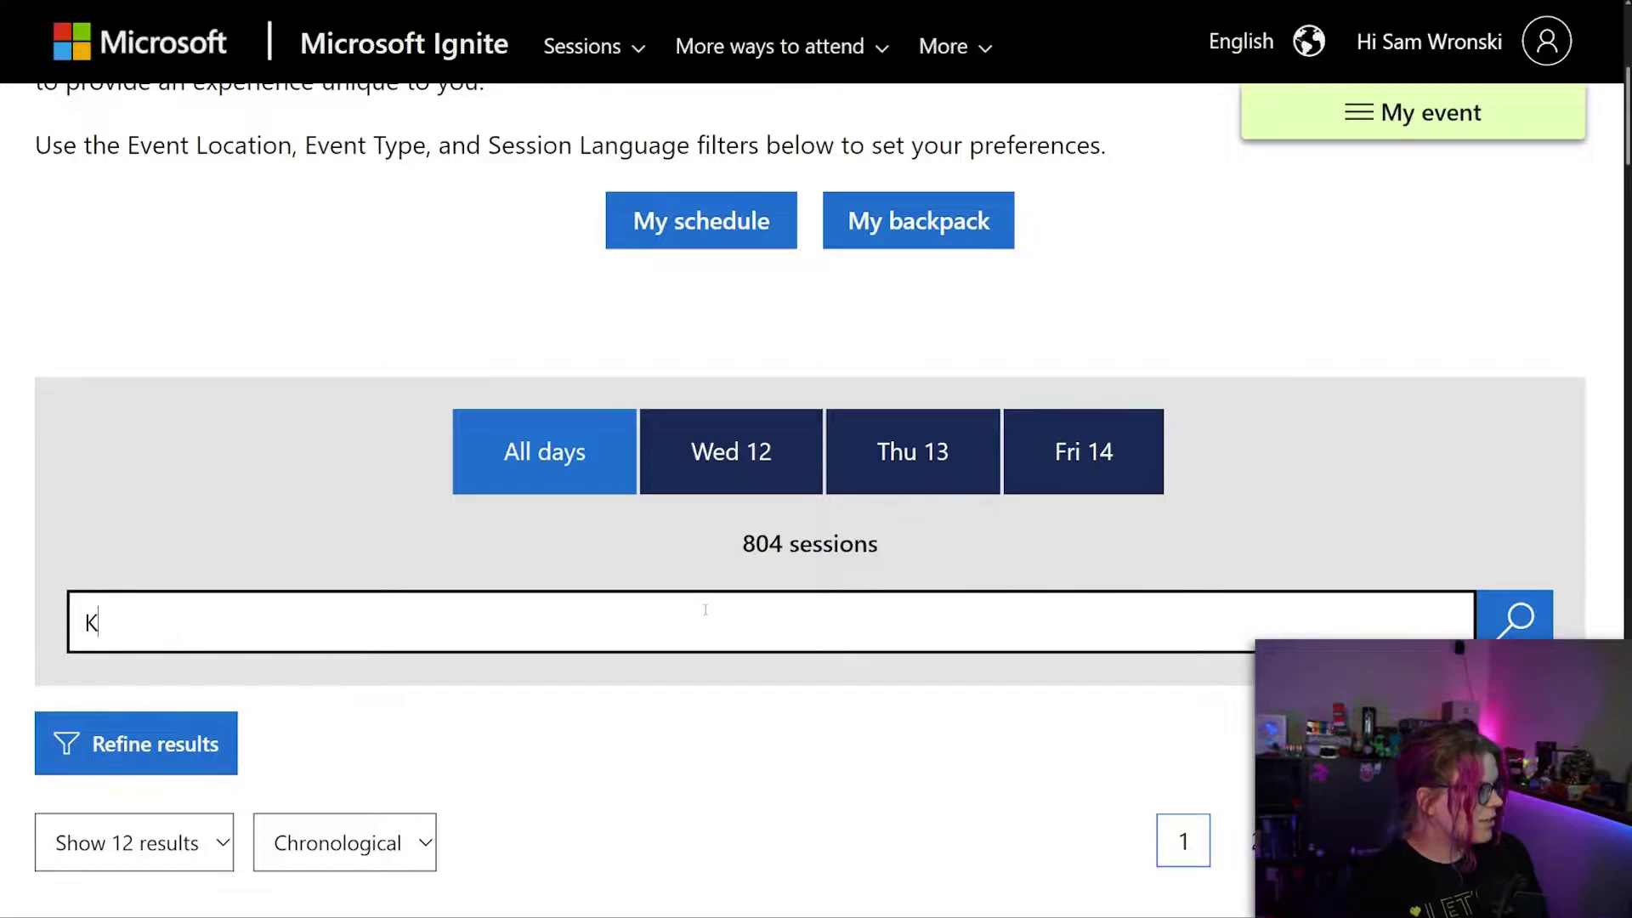
text(Containers)
key(Return)
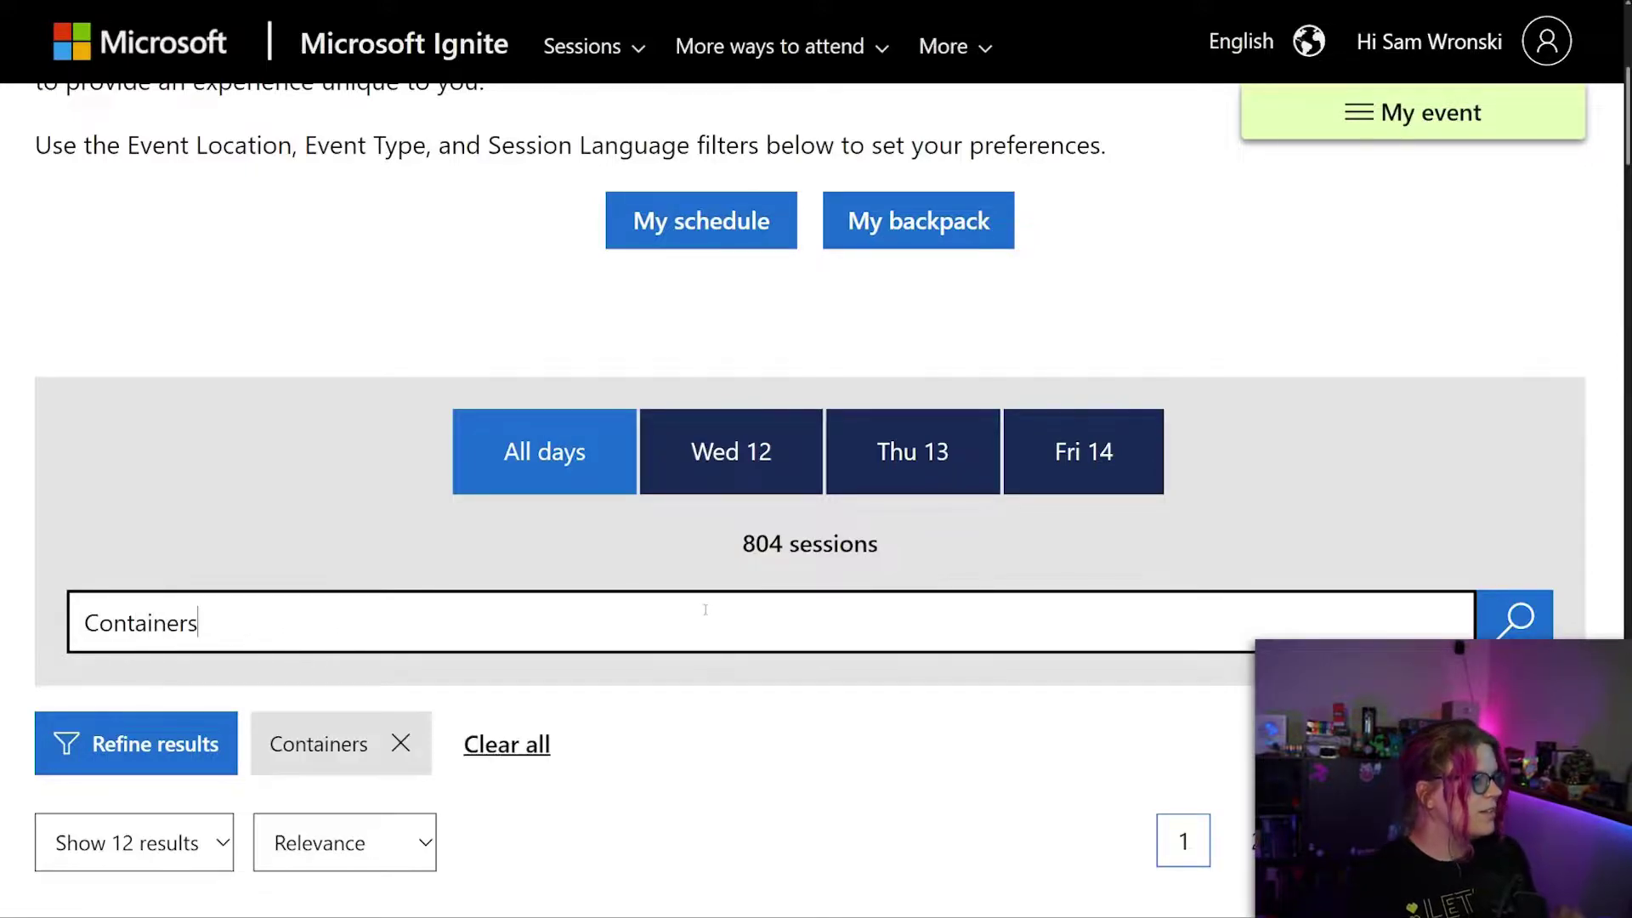
Scroll the Containers results down to the October 13 'Transform your organization with the container as a cloud Strategy' session.
scroll(764, 578, down, 2)
scroll(764, 579, down, 10)
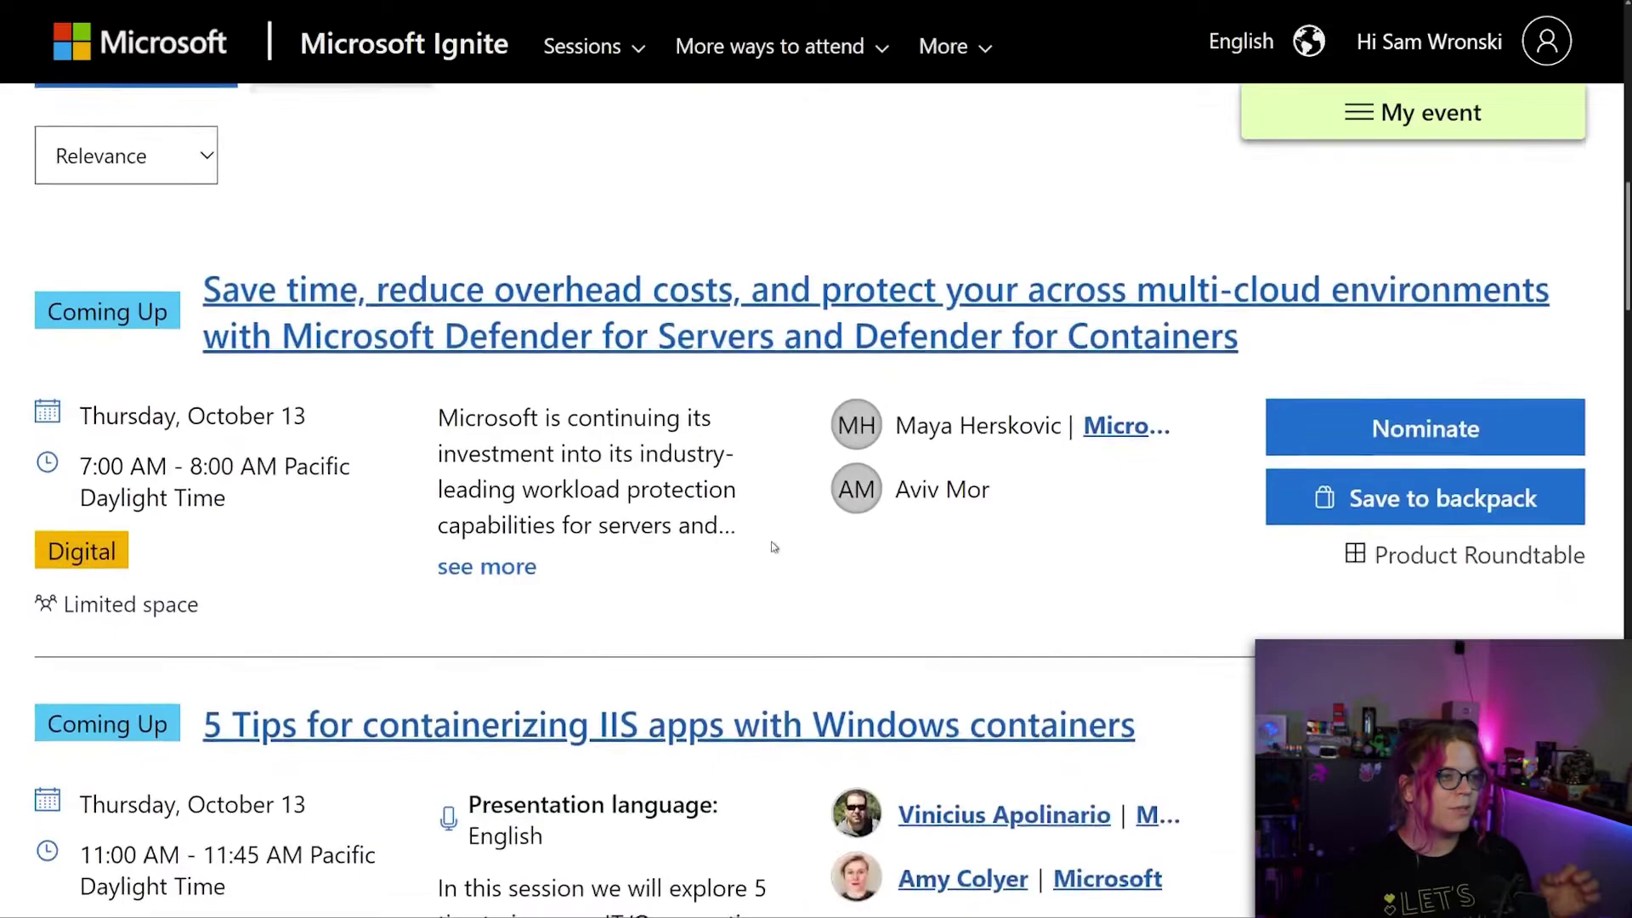
scroll(749, 568, down, 4)
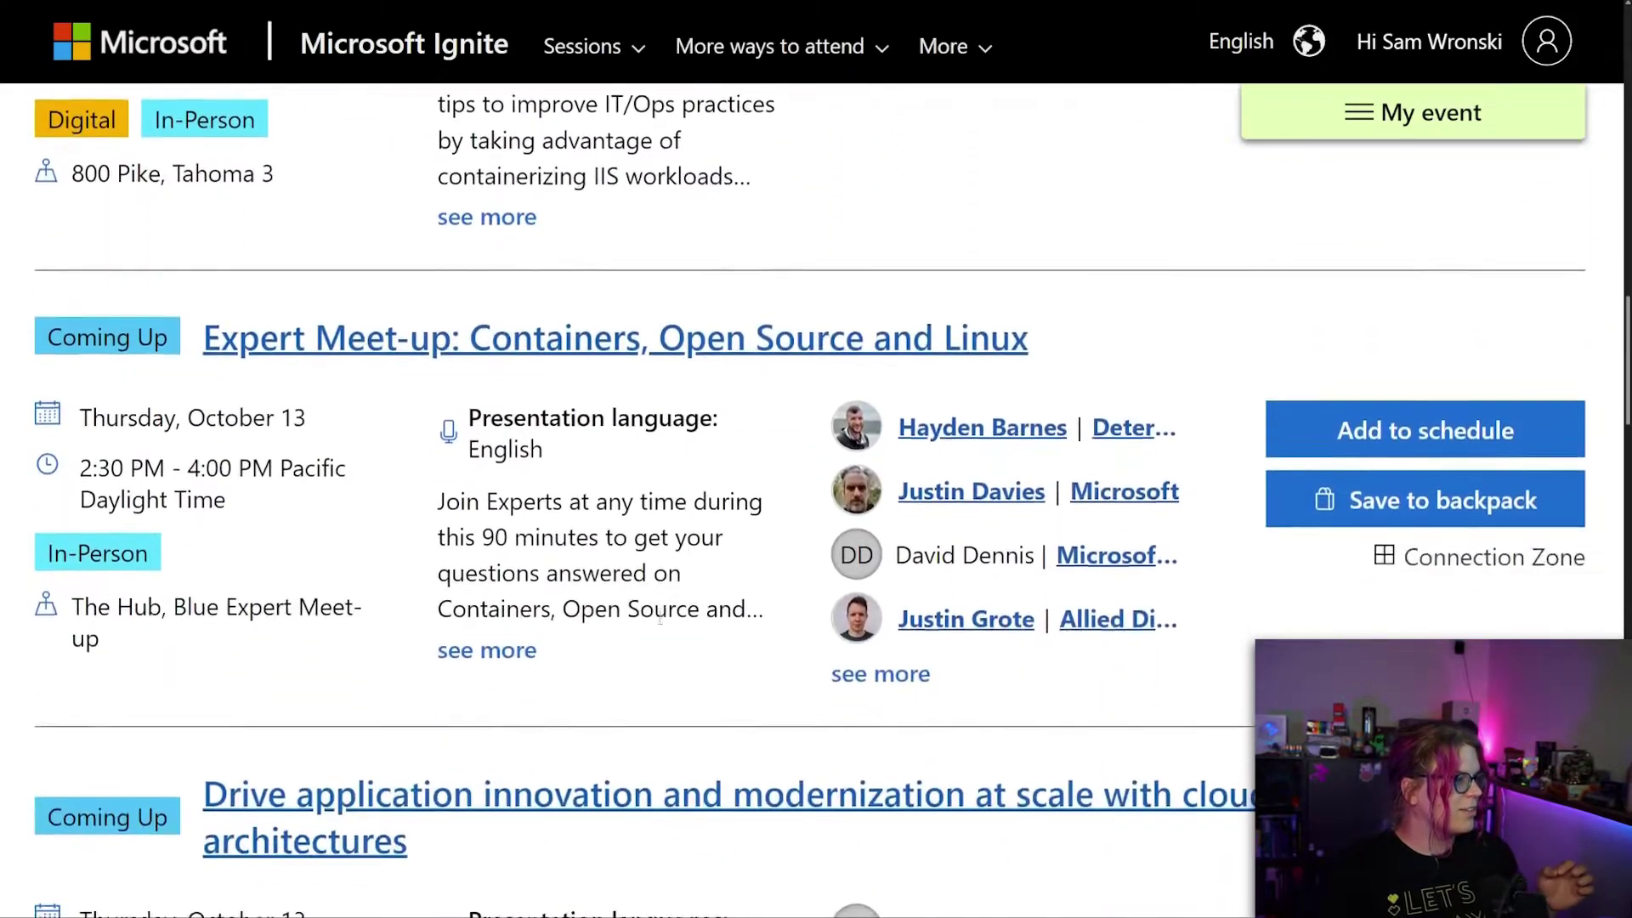
scroll(699, 635, down, 2)
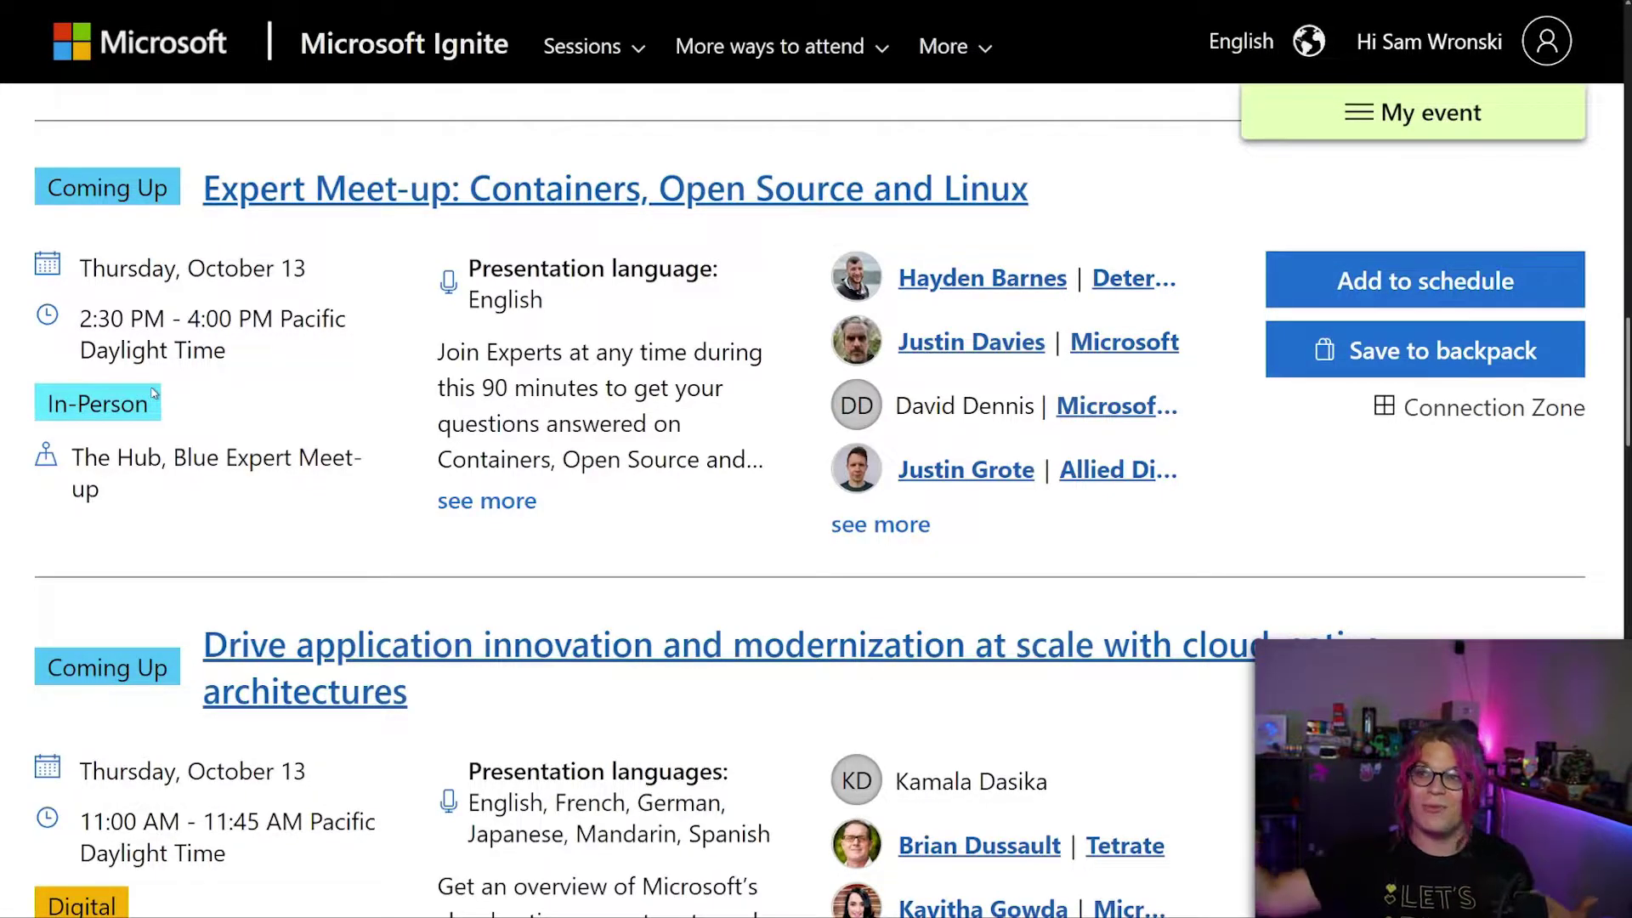
scroll(156, 390, down, 3)
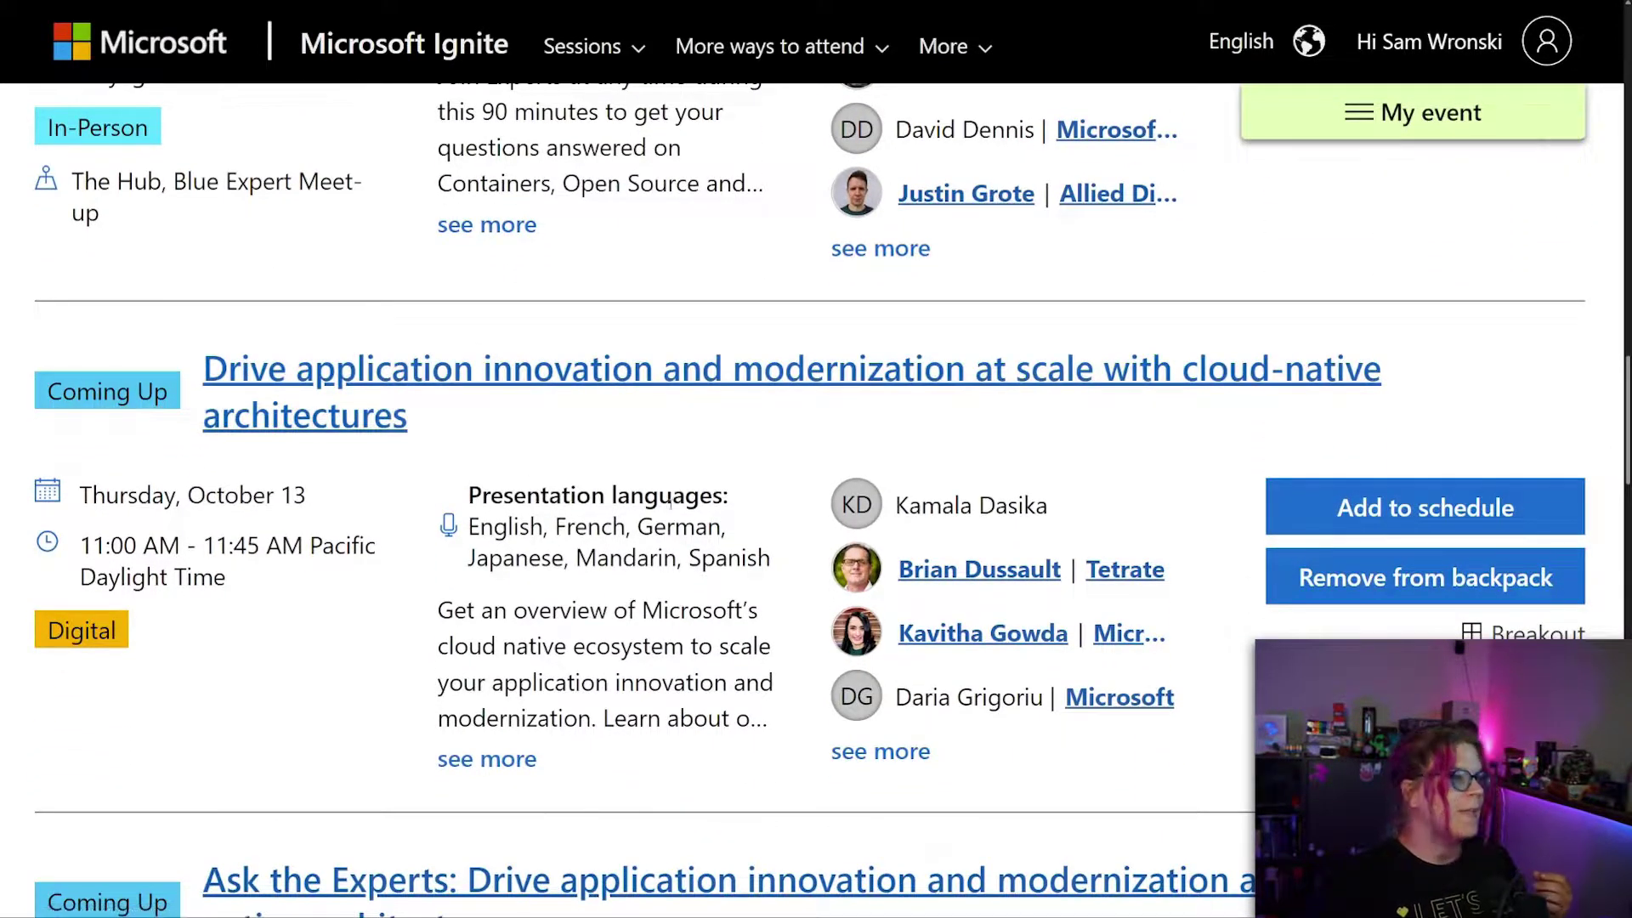
scroll(685, 500, down, 4)
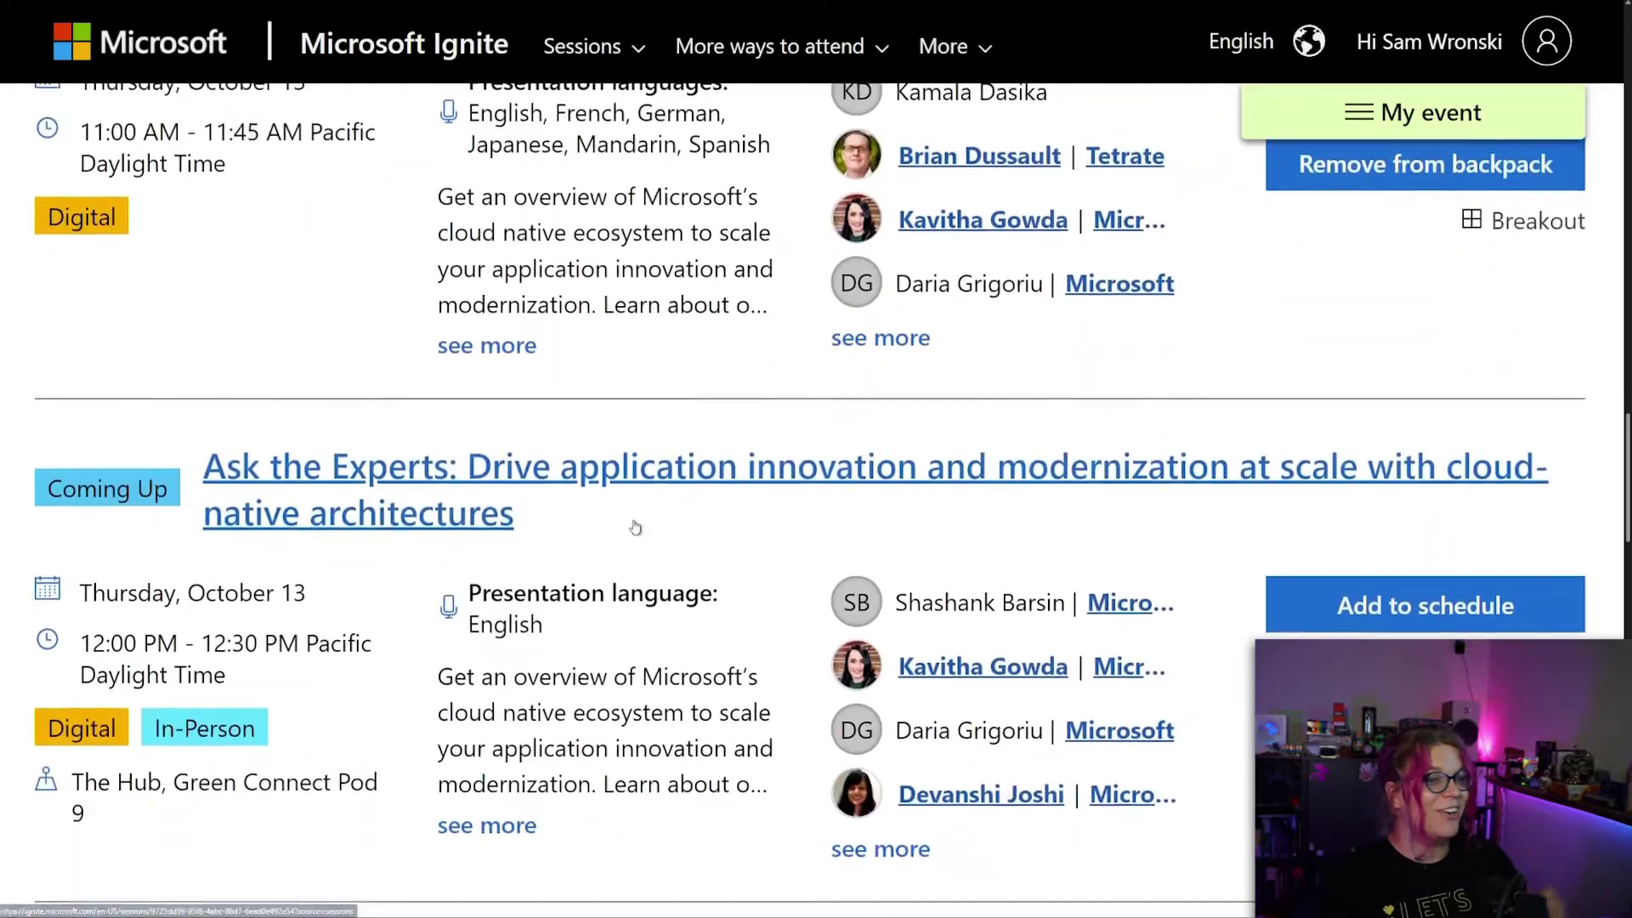
scroll(633, 508, down, 3)
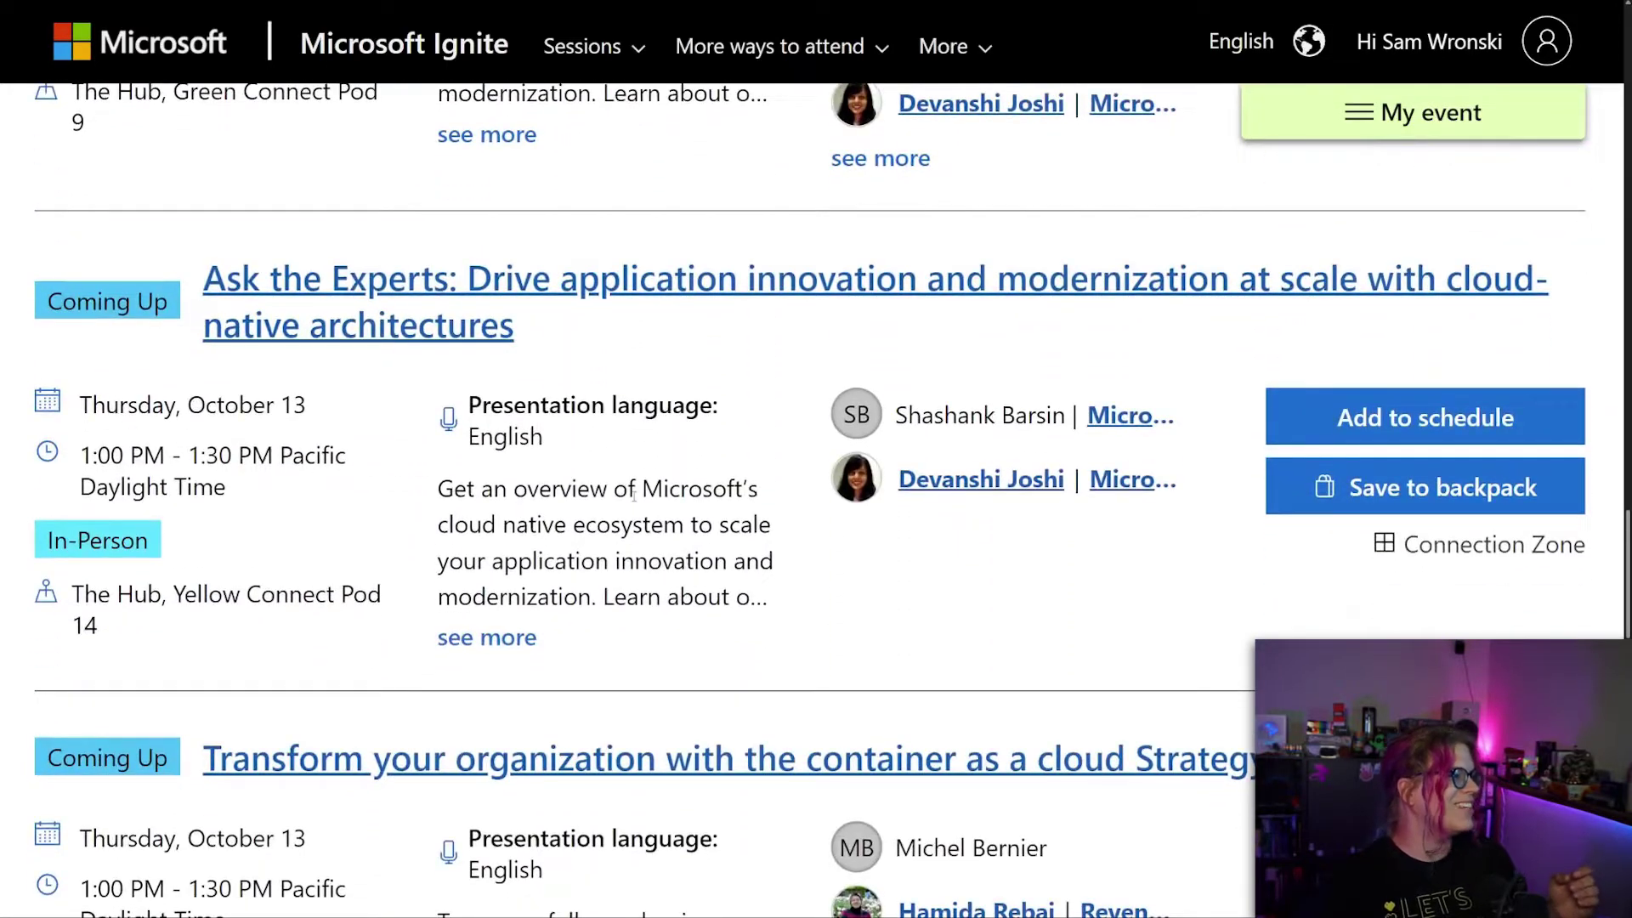
scroll(633, 497, down, 5)
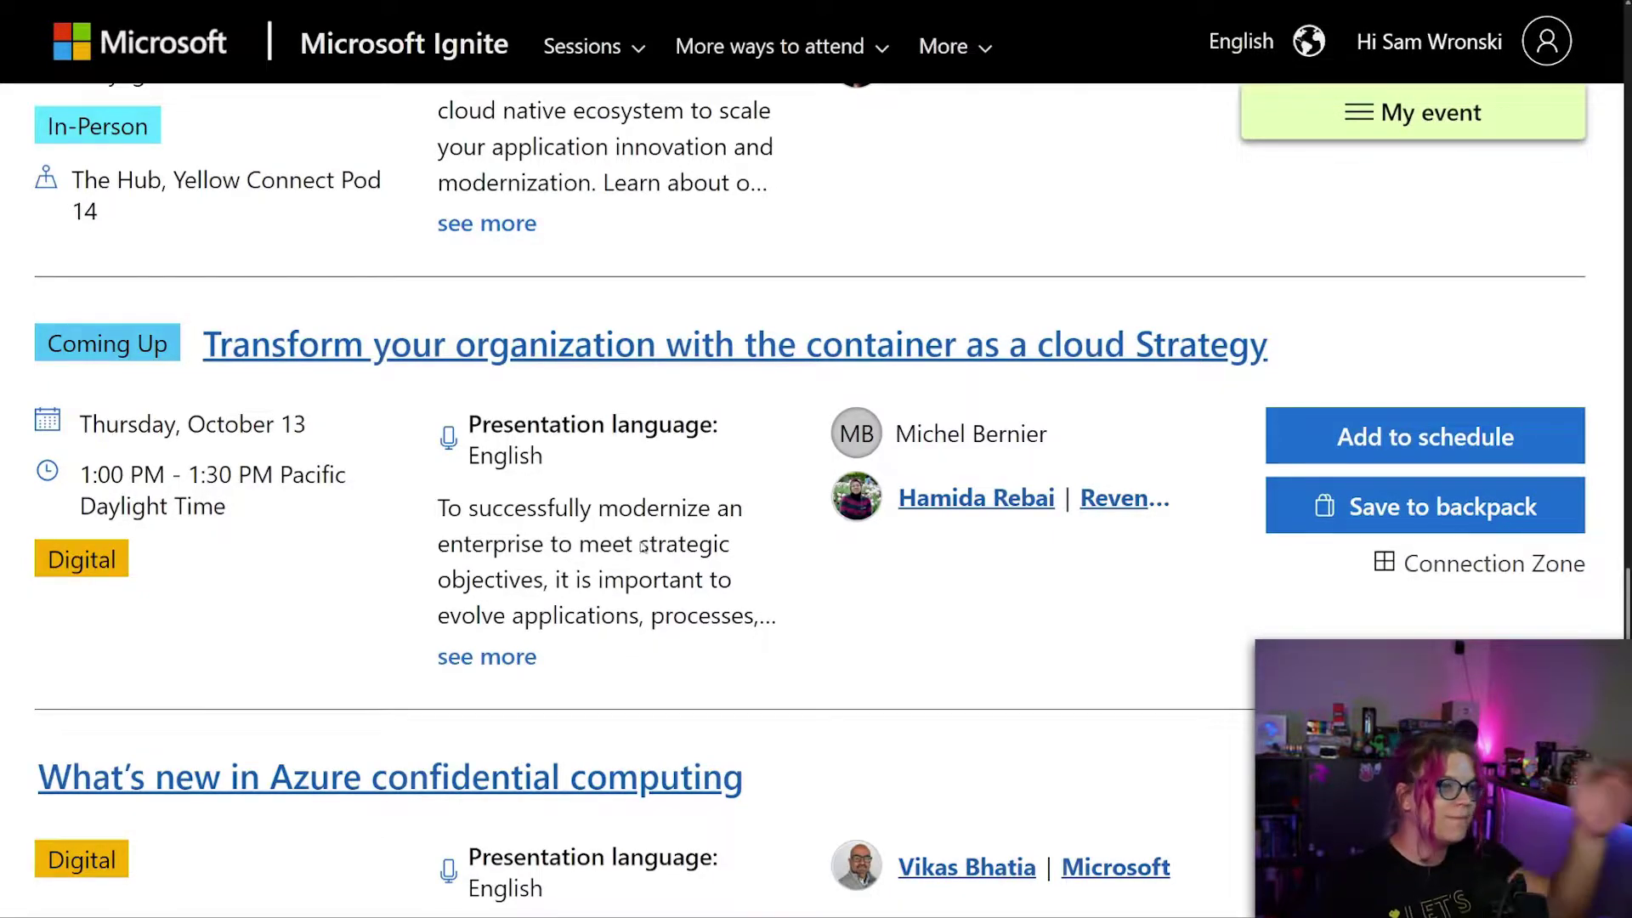
Save 'Transform your organization with the container as a cloud Strategy' to the backpack.
click(1372, 512)
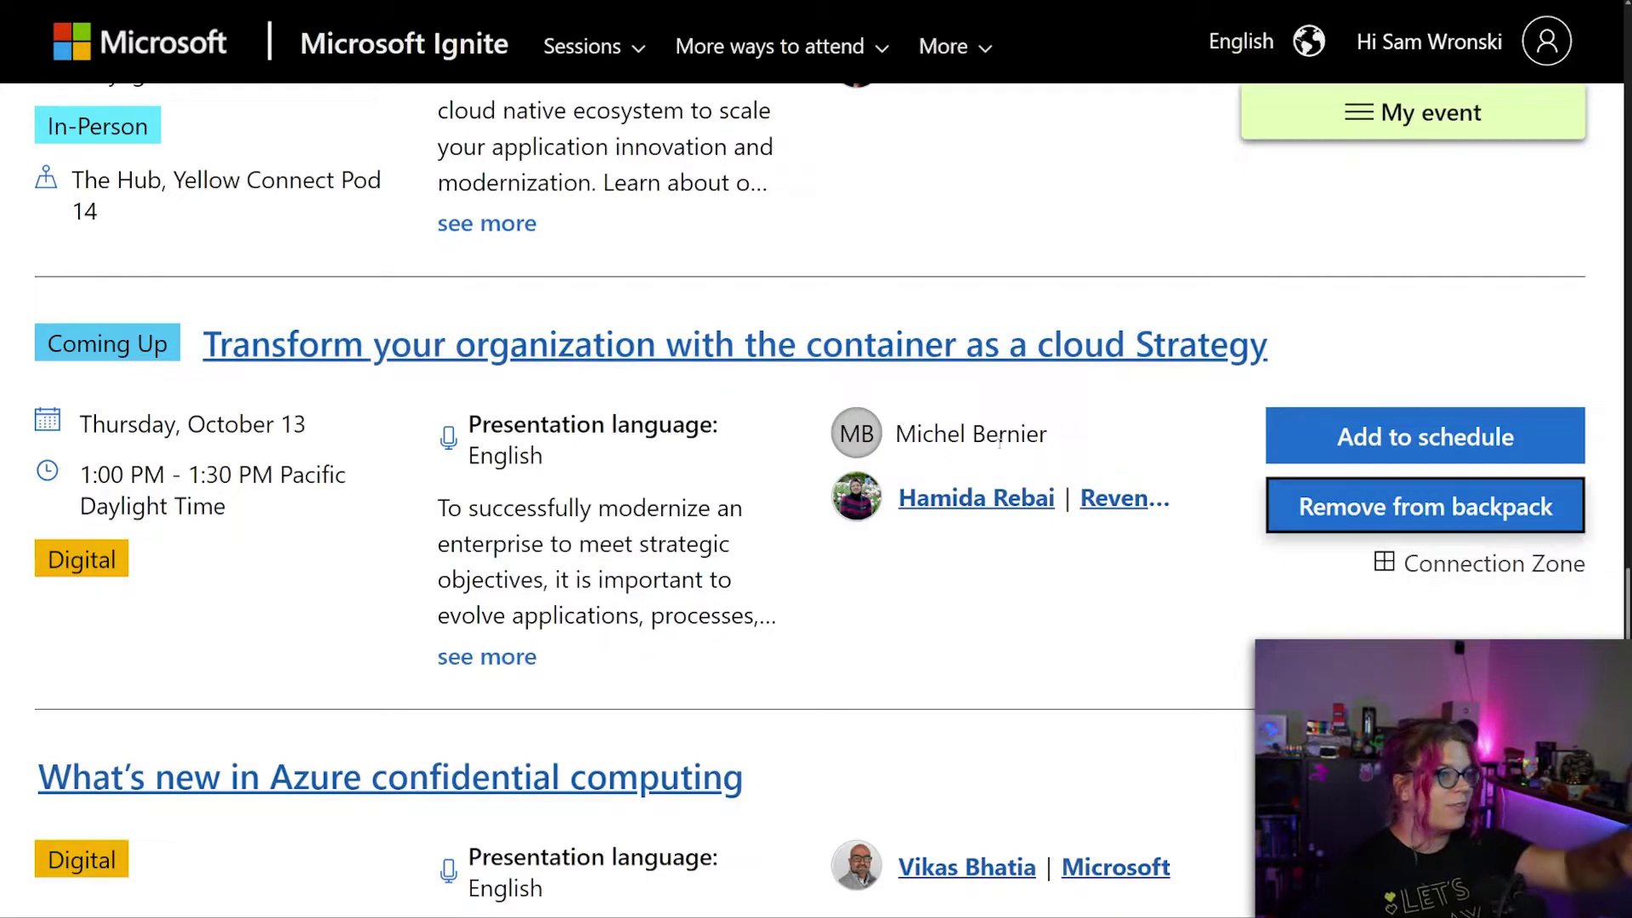
scroll(960, 334, up, 20)
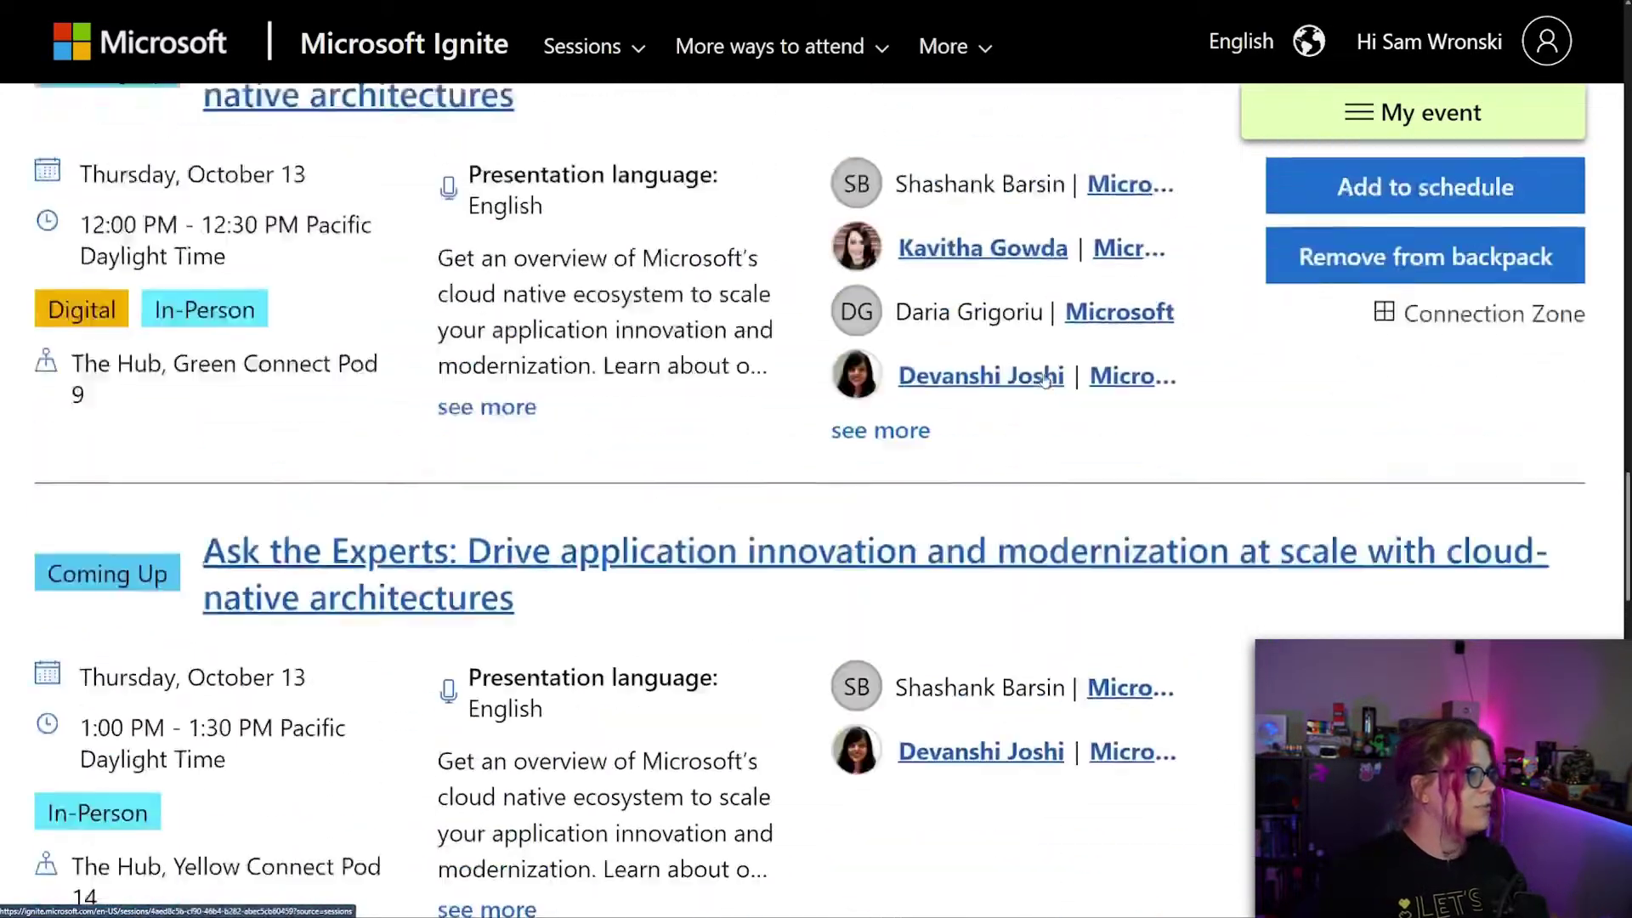
scroll(1046, 384, up, 10)
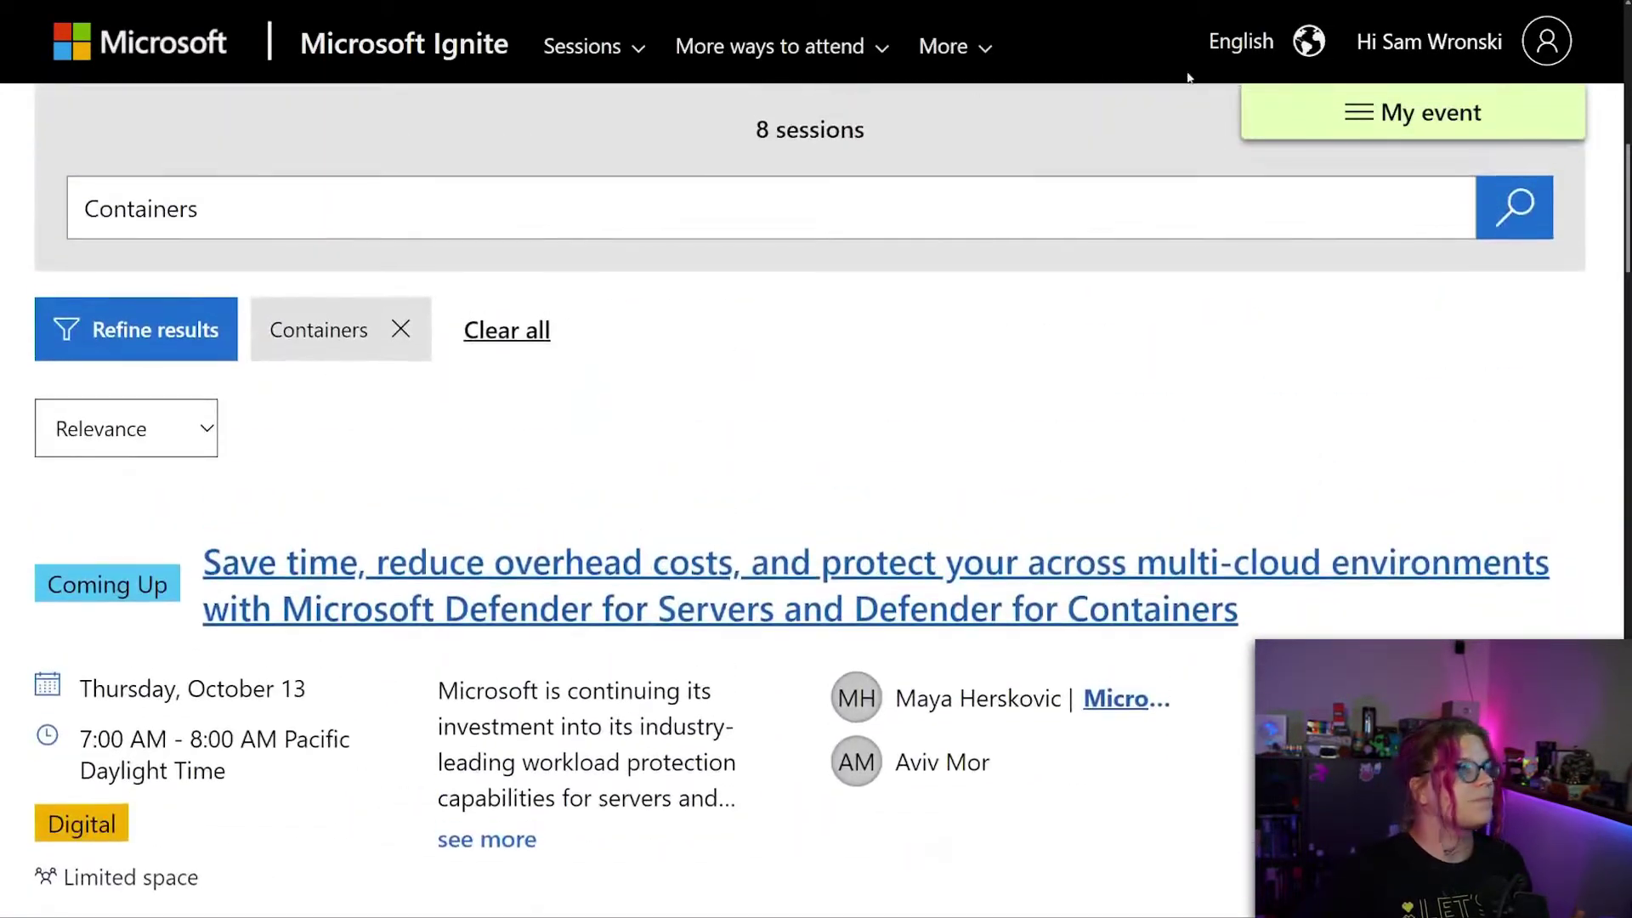
Return to My backpack through the profile menu and confirm the new session is listed.
click(1456, 47)
click(1157, 587)
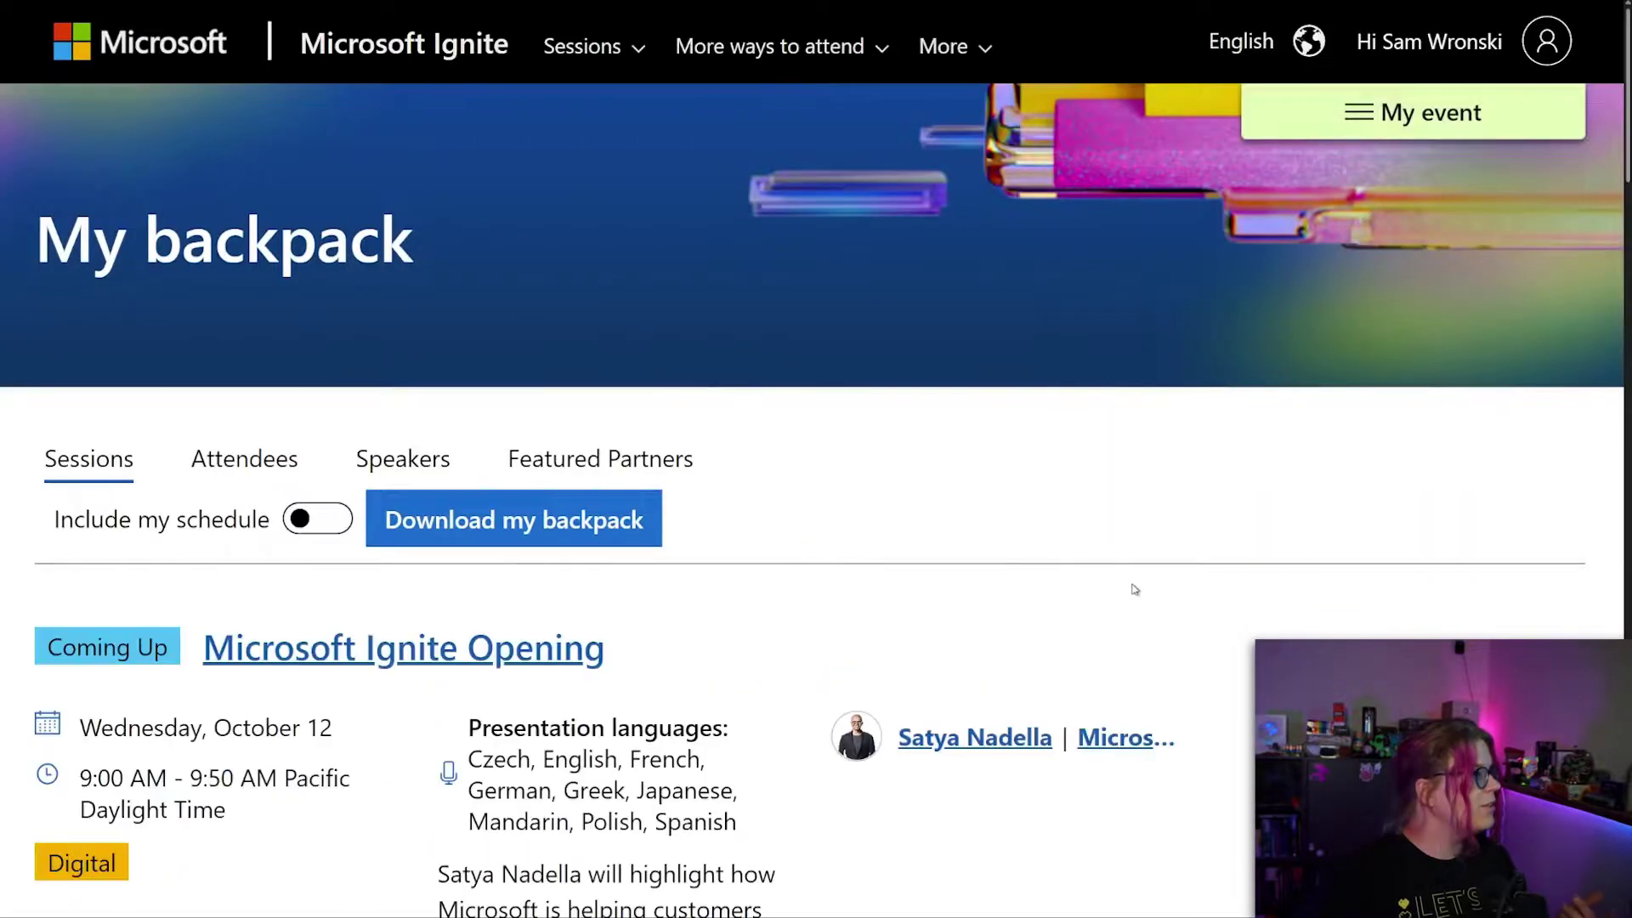
scroll(1027, 595, down, 15)
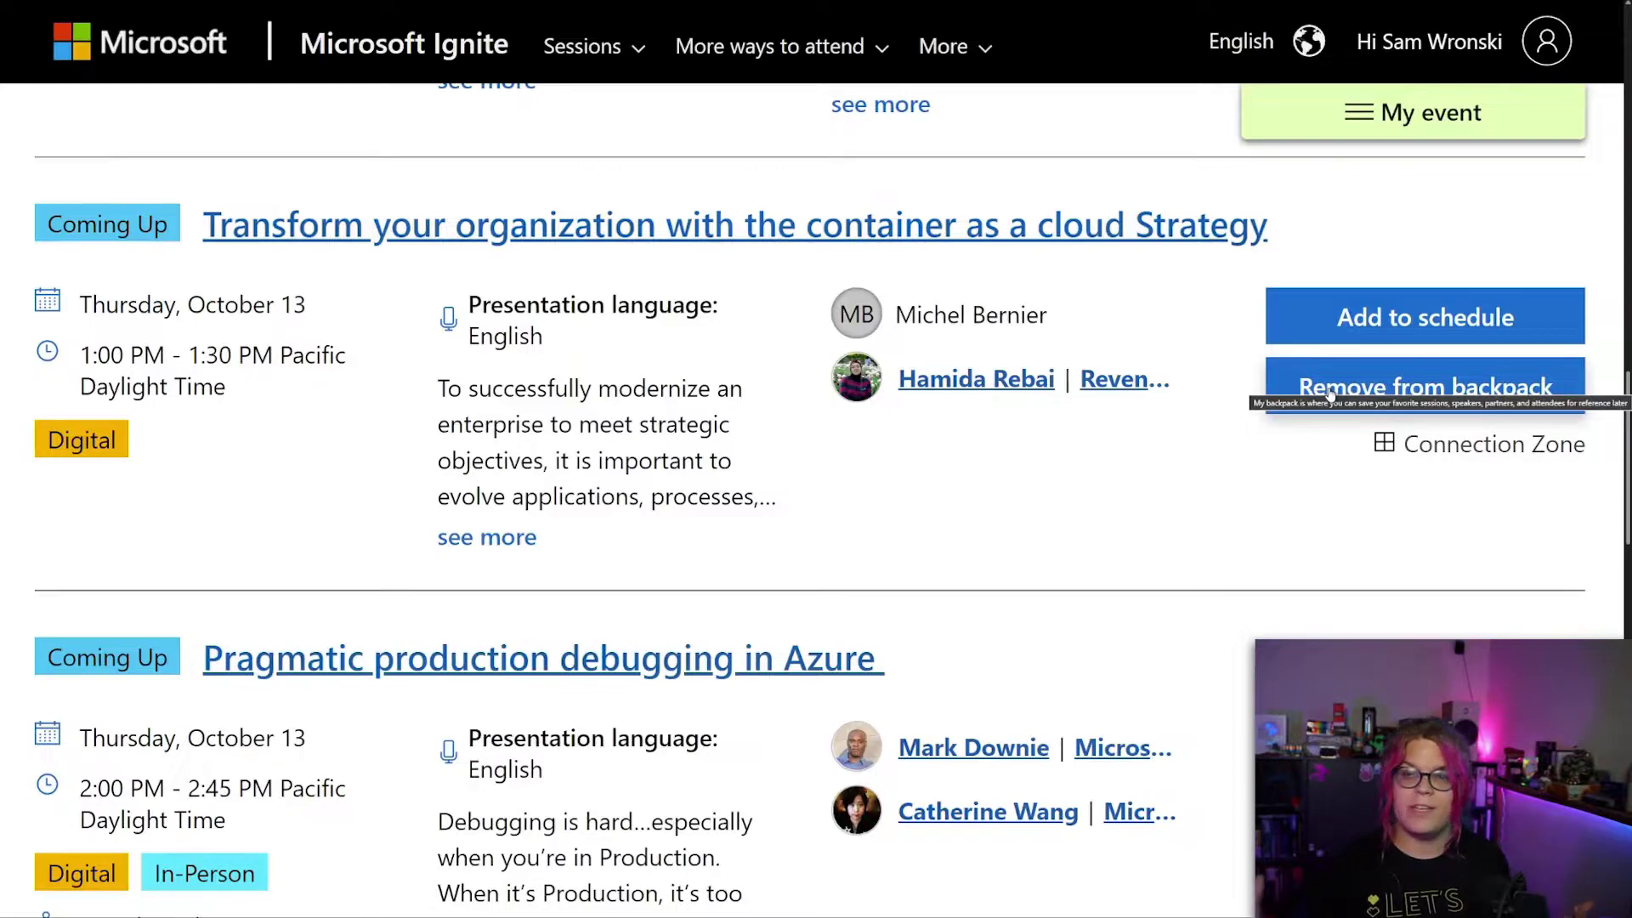
scroll(1232, 429, up, 4)
scroll(1171, 439, up, 10)
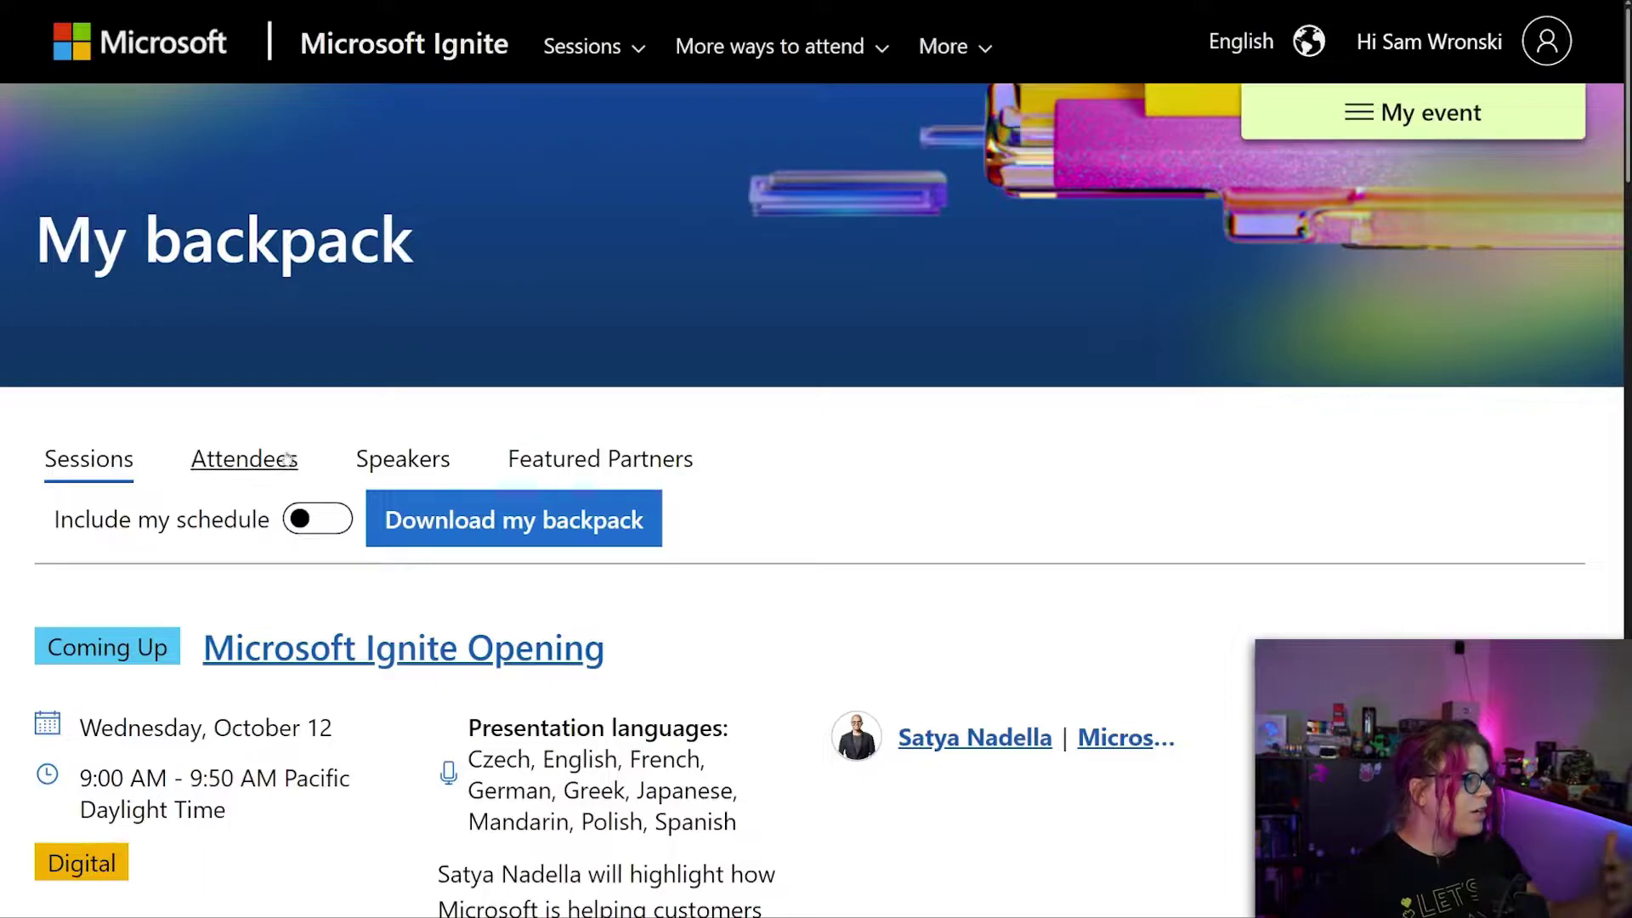
Review the one saved attendee on the Attendees tab, then go to the Attendee Directory.
click(244, 465)
scroll(909, 621, down, 1)
scroll(913, 623, down, 2)
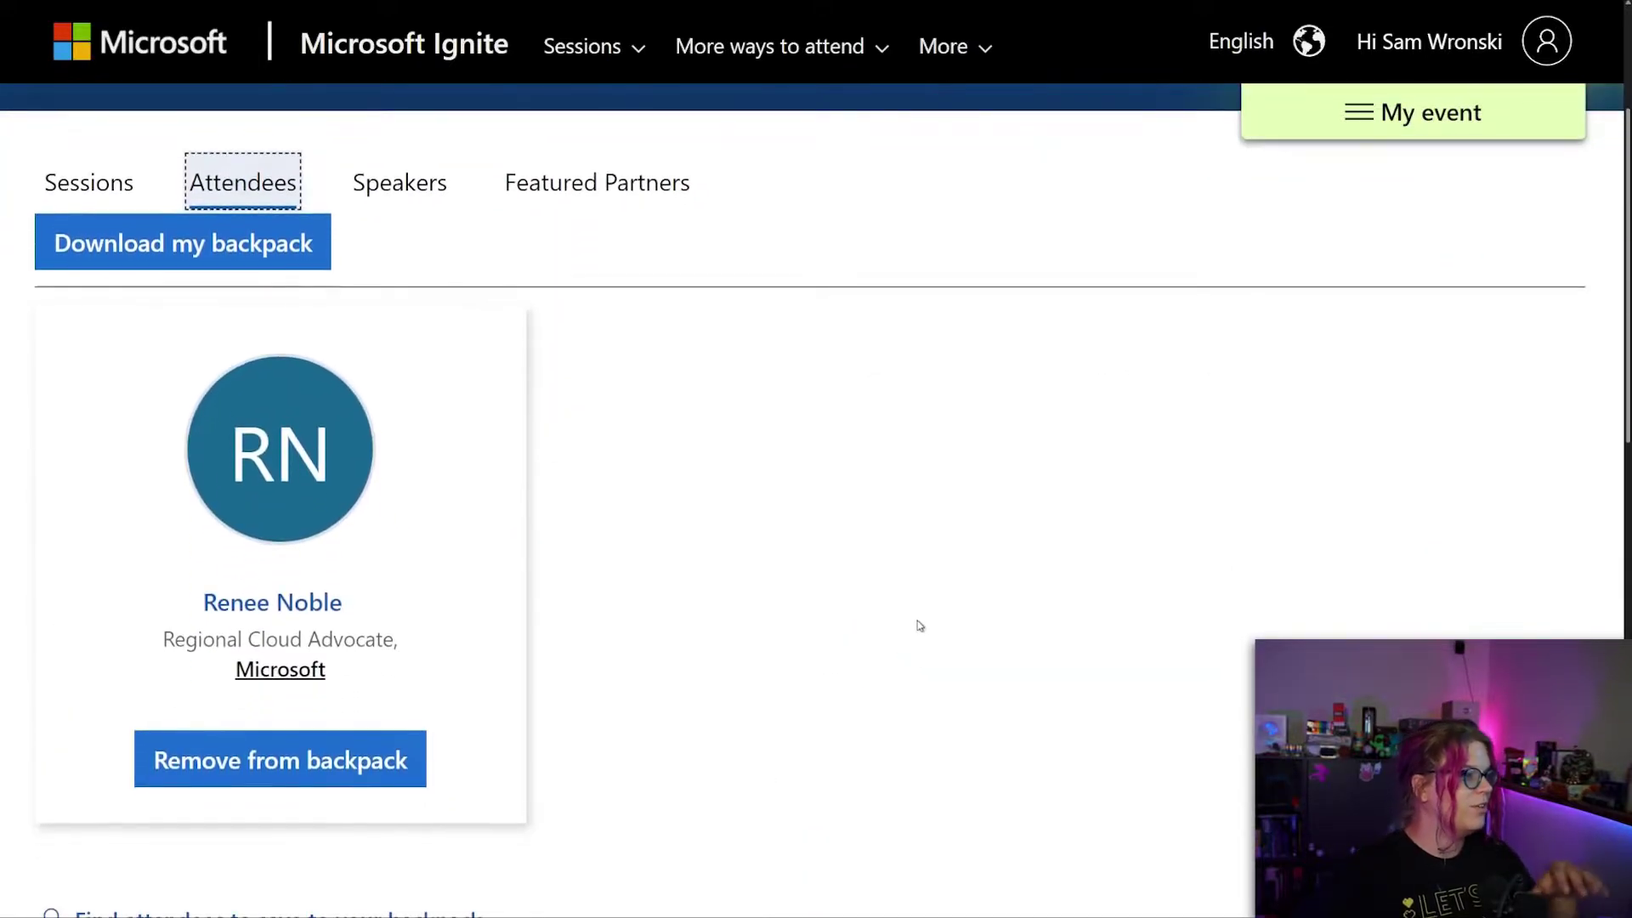
scroll(669, 538, down, 2)
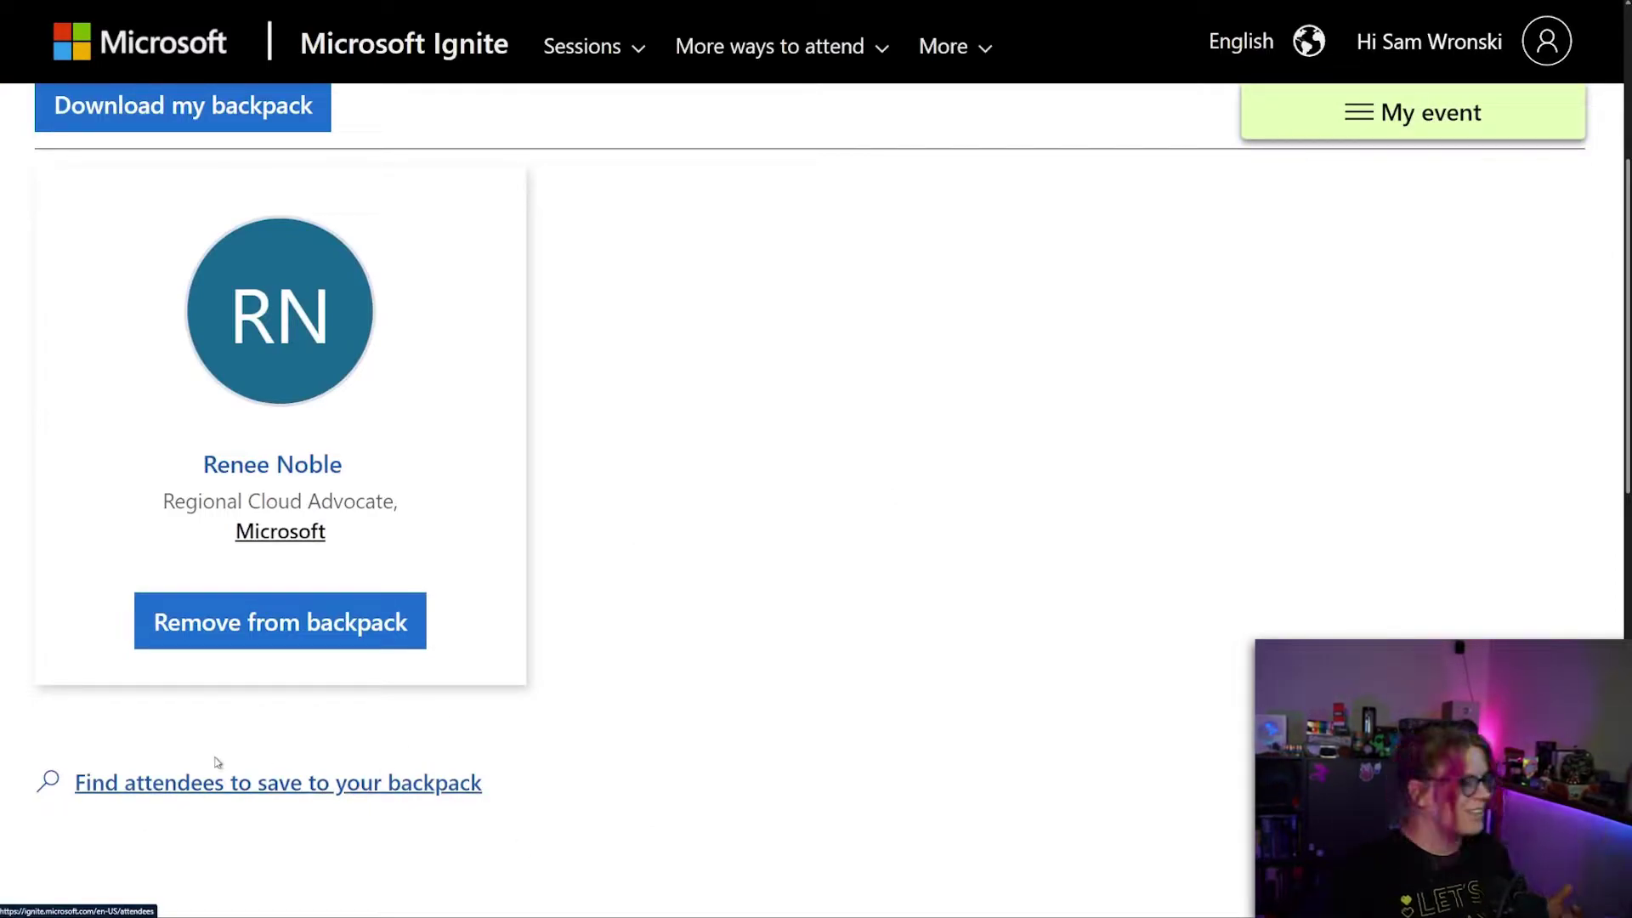
click(258, 790)
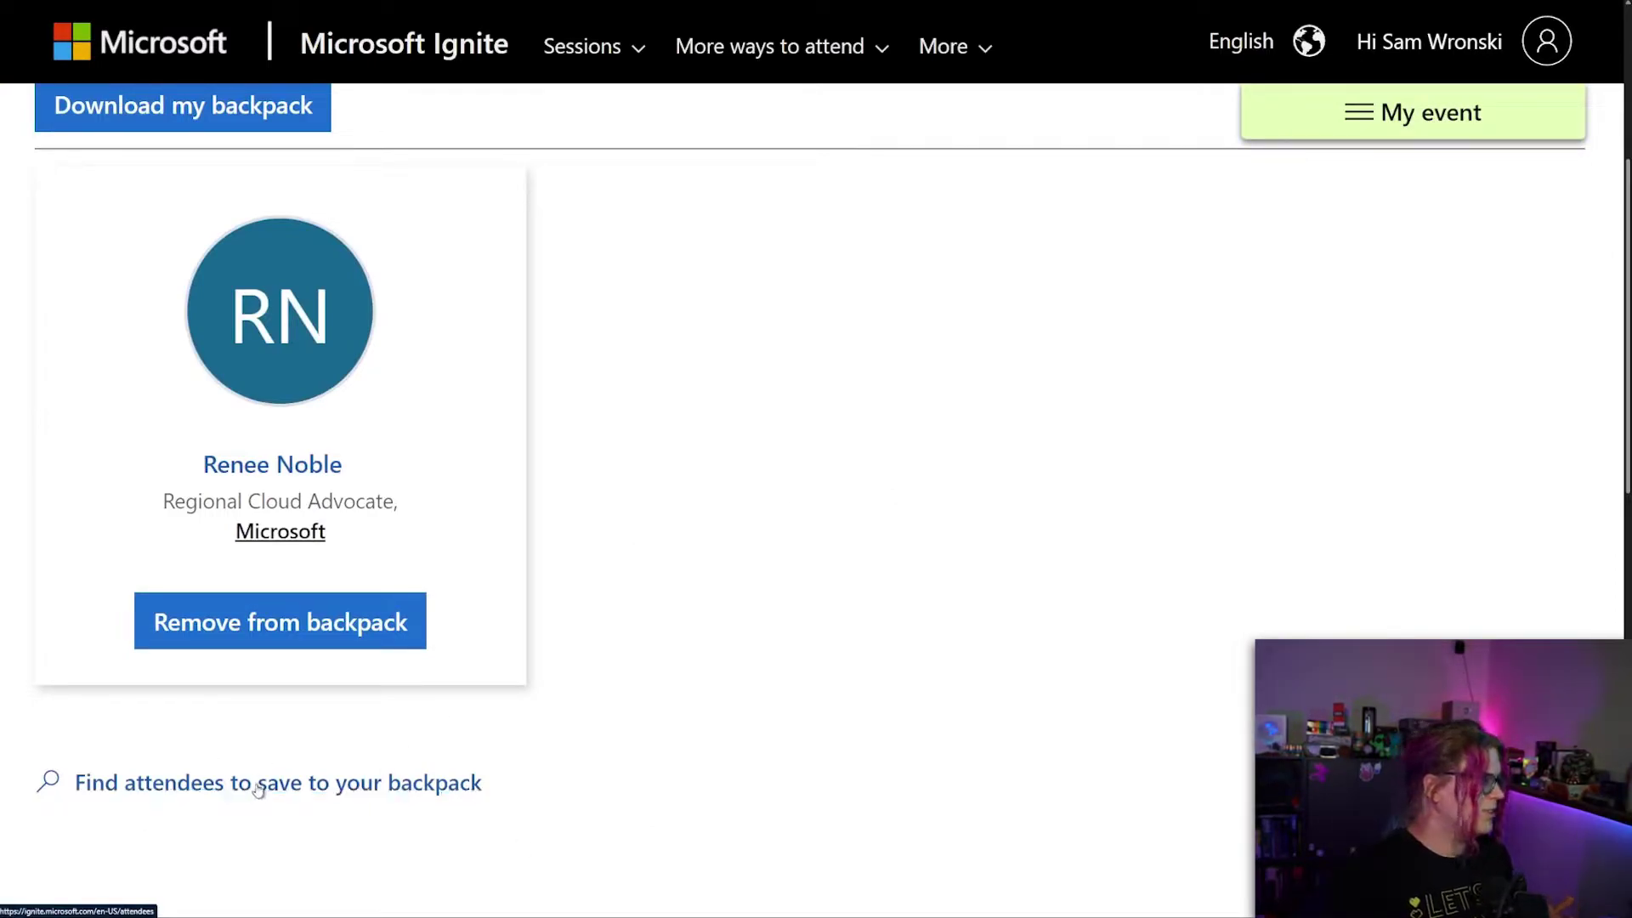
click(215, 792)
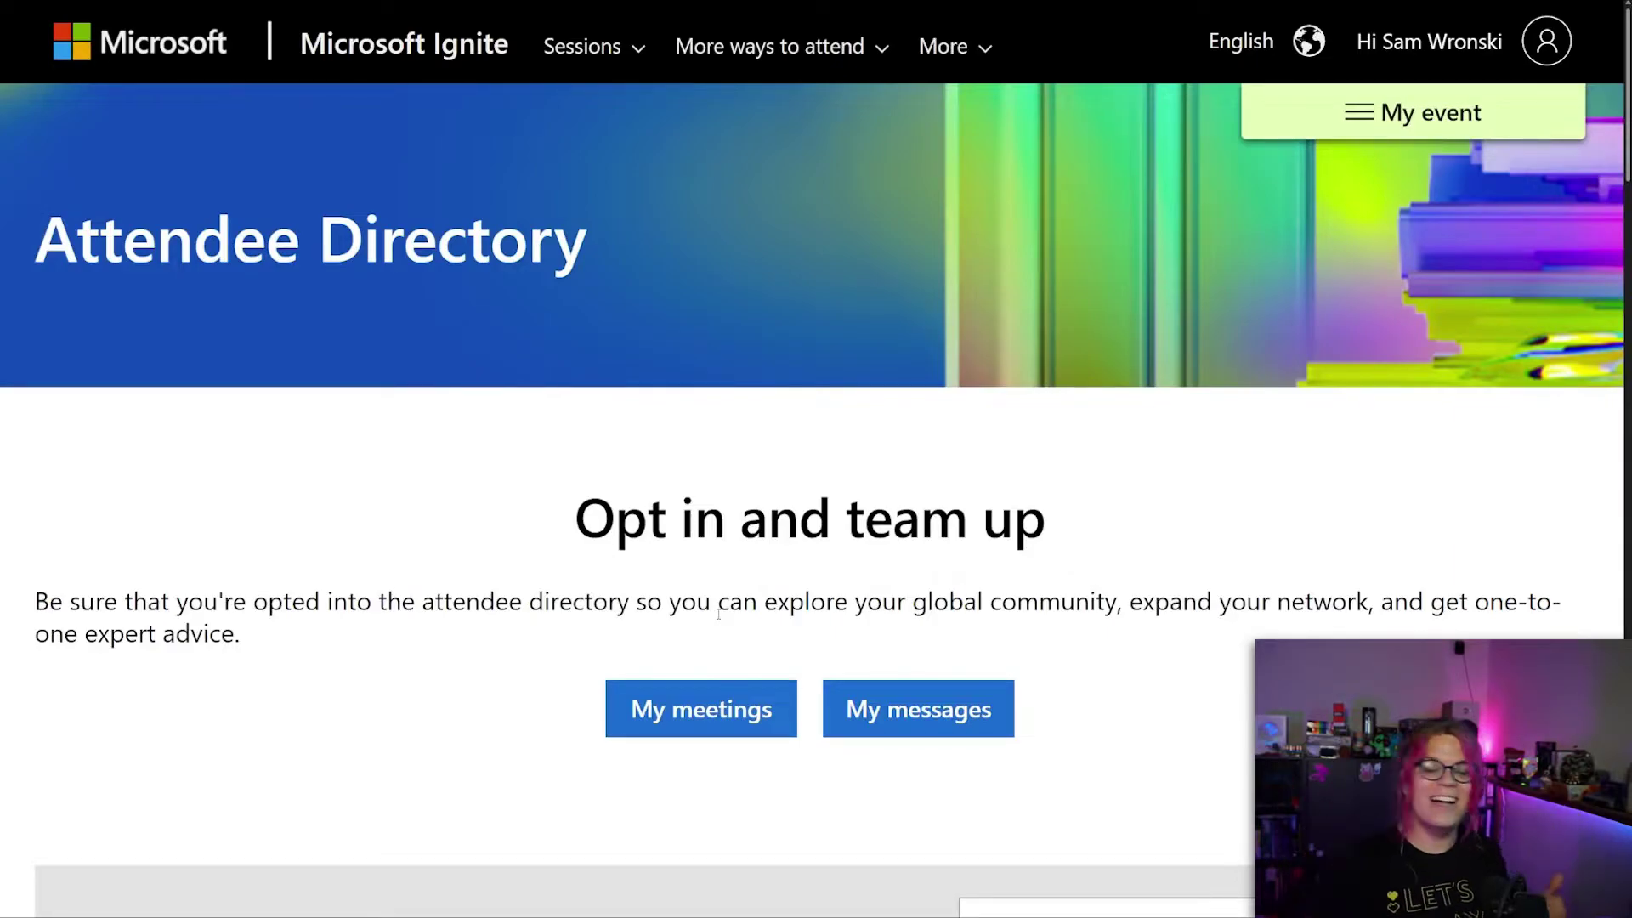
Search the Attendee Directory for the attendee's full name and apply the suggested match, leaving 105 results.
scroll(790, 383, down, 3)
click(1114, 654)
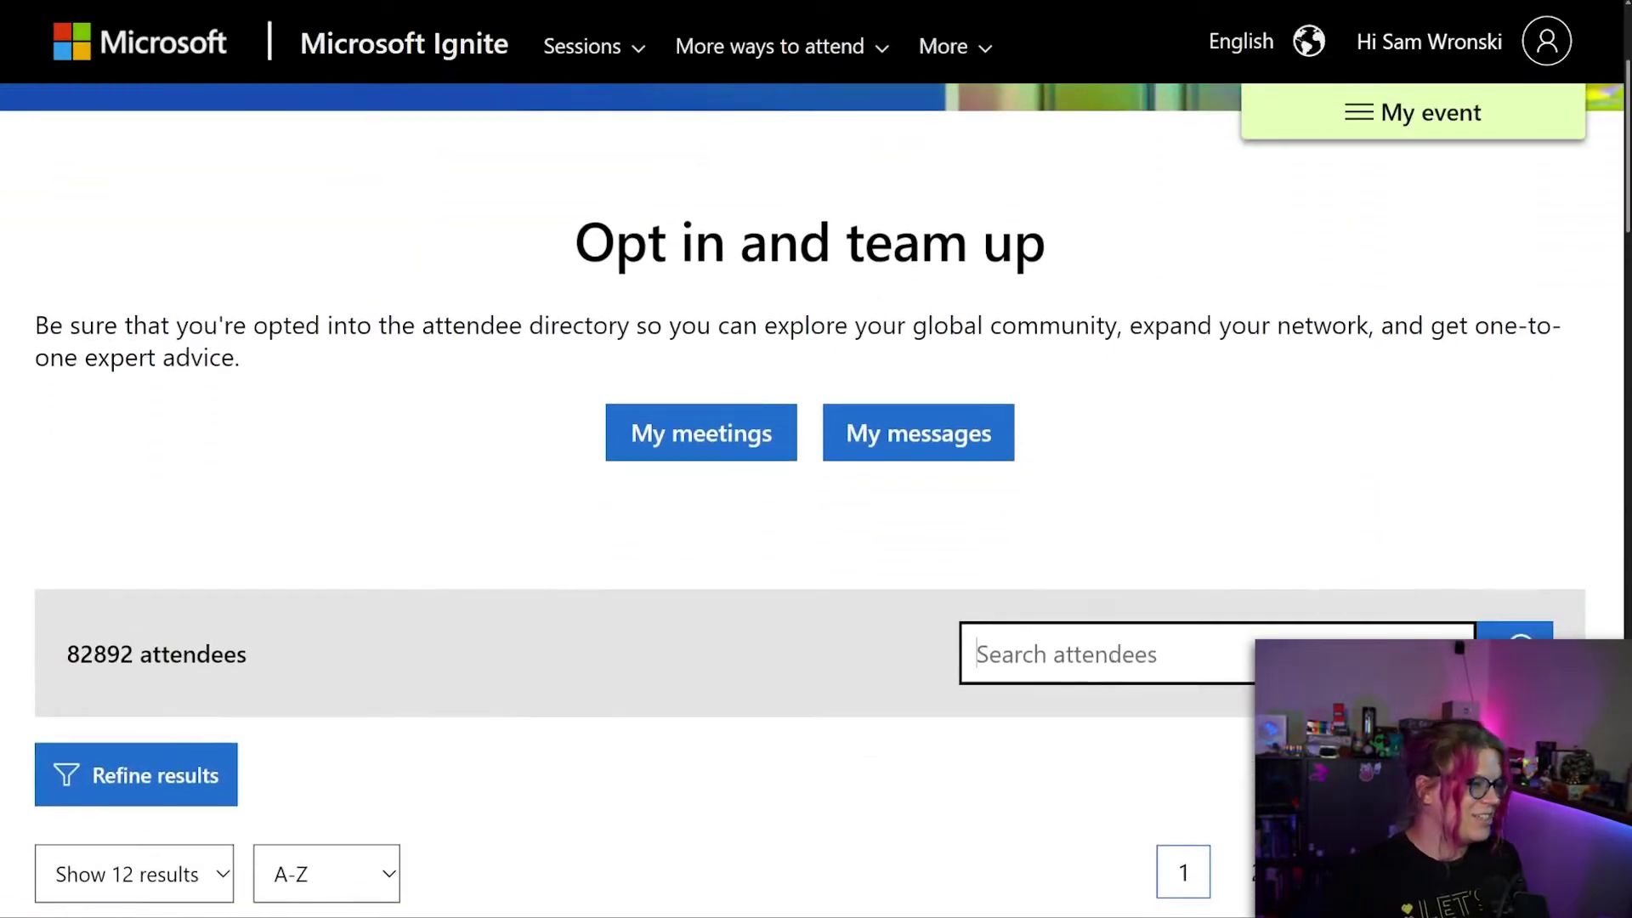
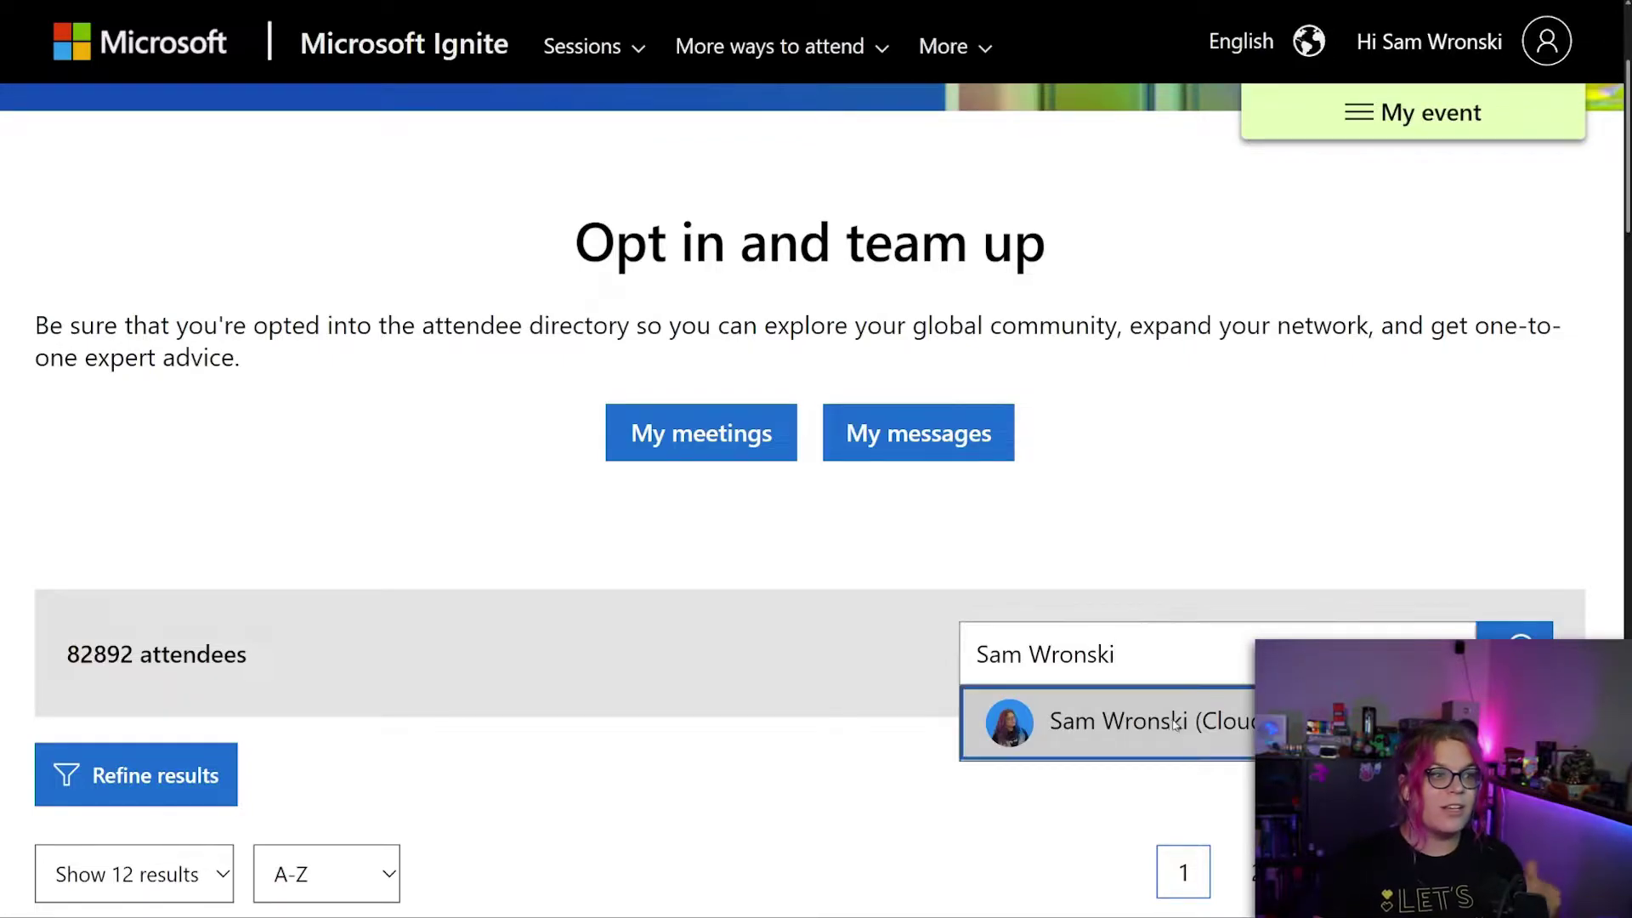
click(1175, 723)
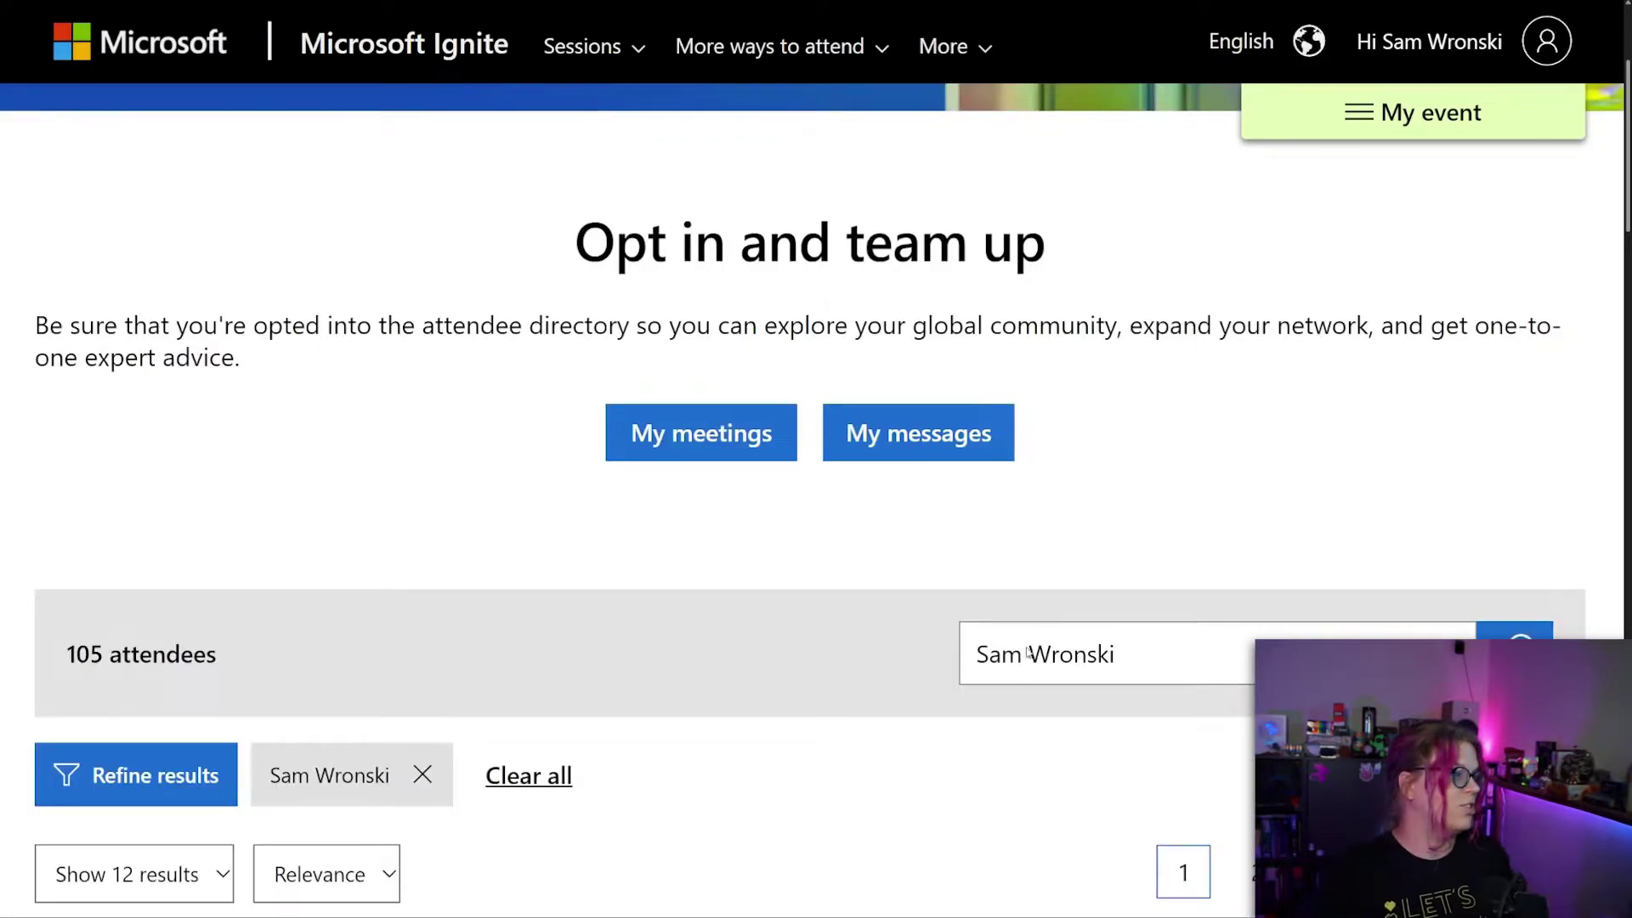
Open the Cloud Advocate attendee's profile and save them to the backpack.
scroll(1028, 653, down, 8)
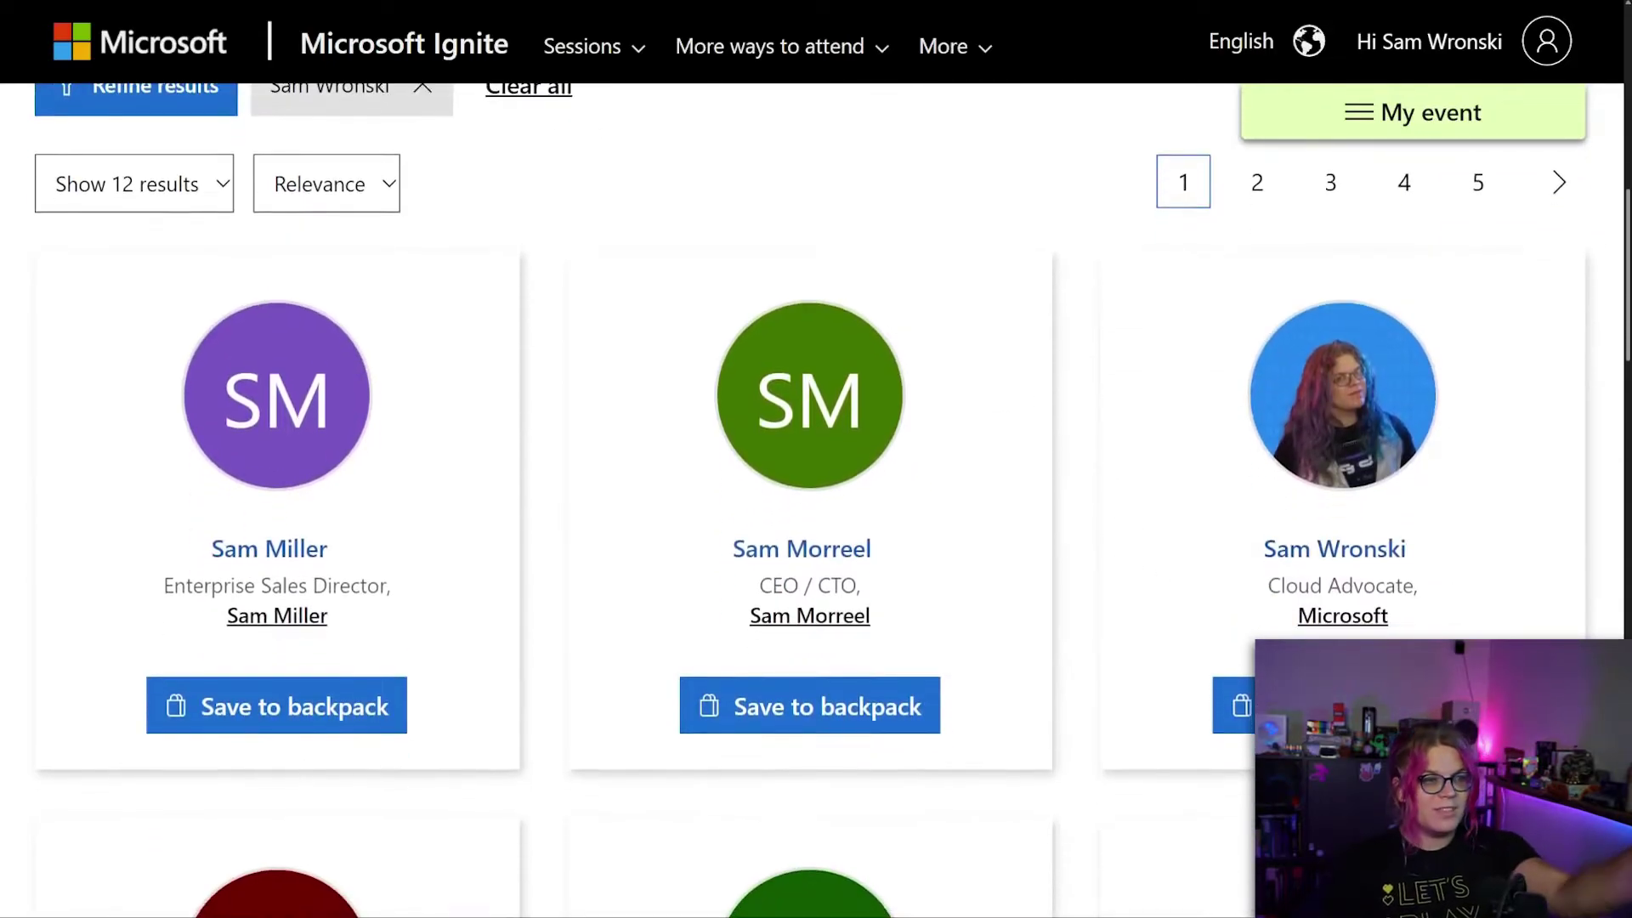
click(1380, 557)
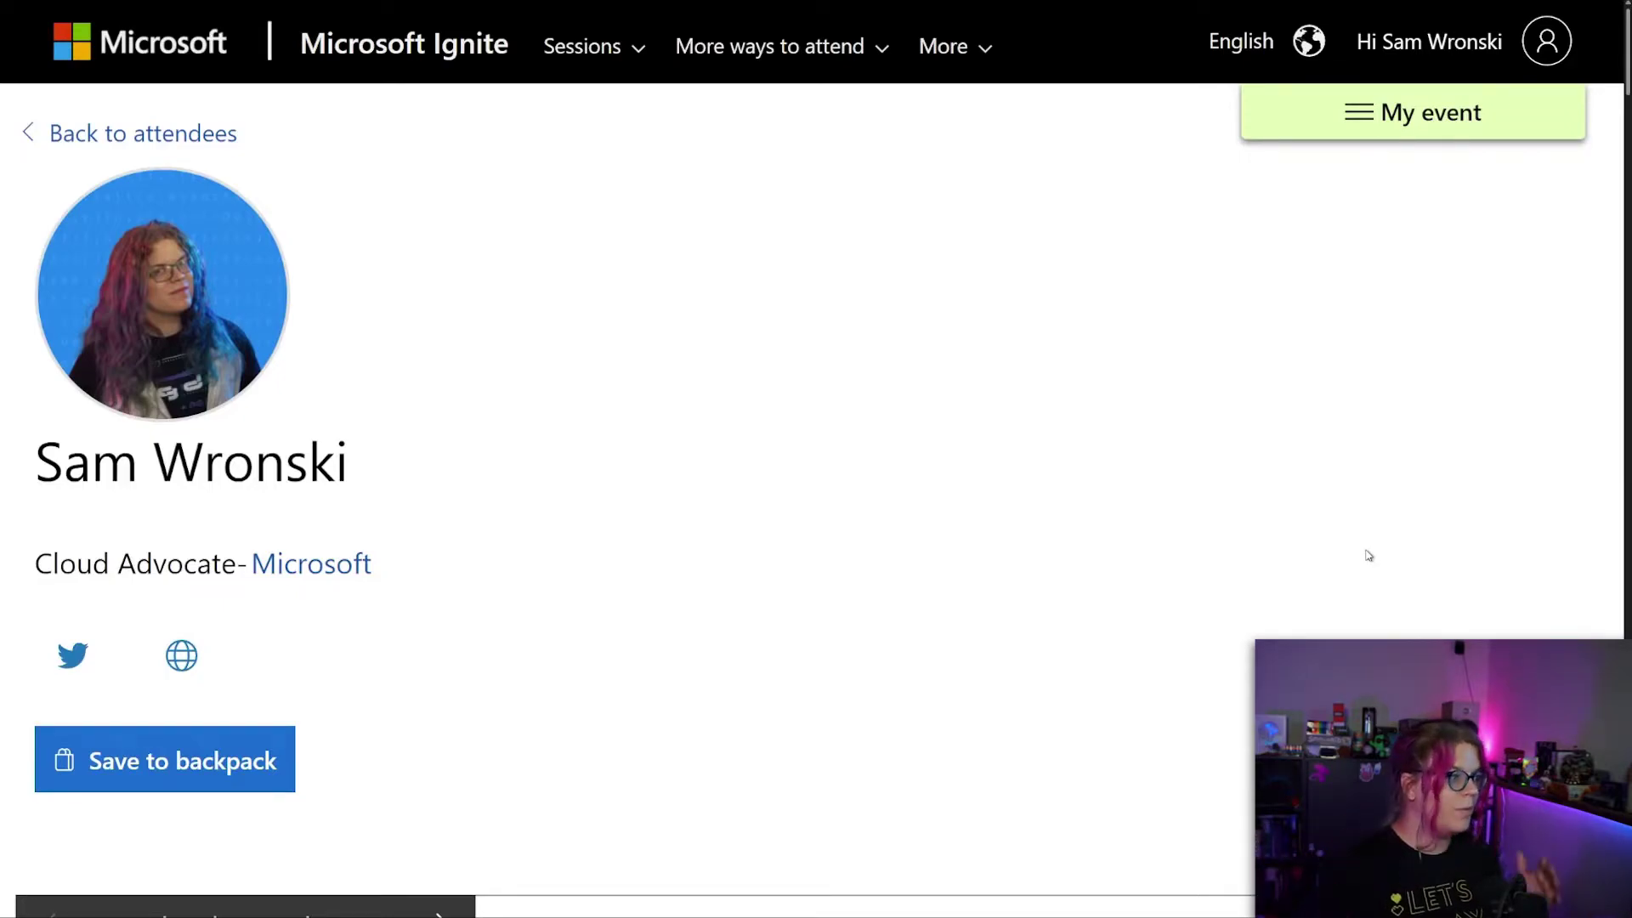
scroll(1246, 474, down, 5)
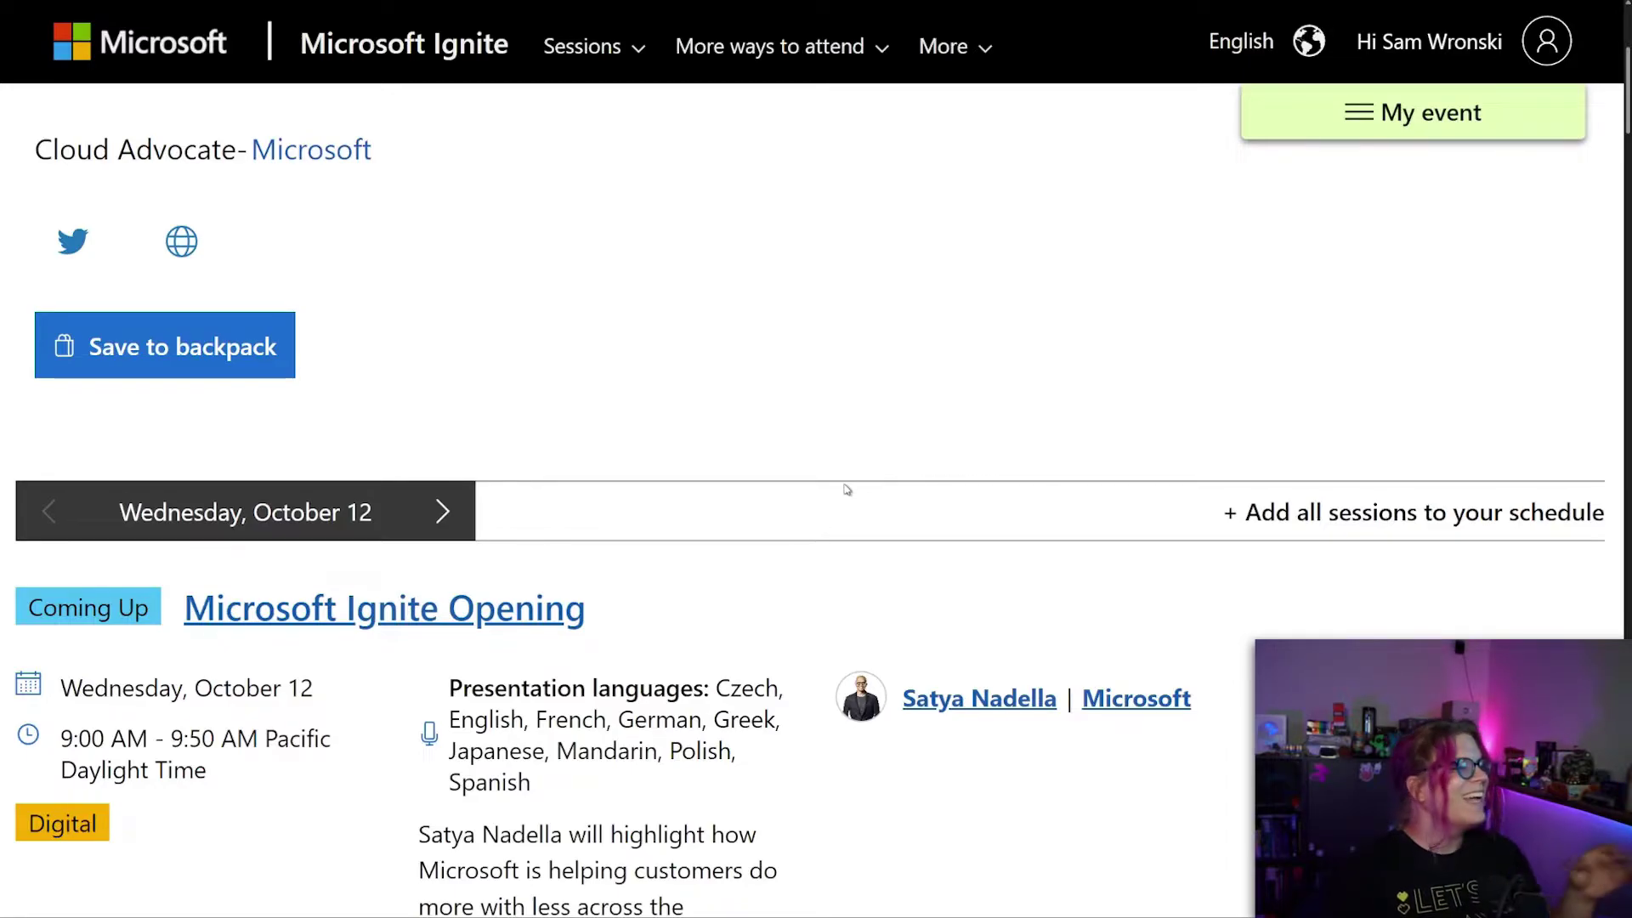
scroll(841, 484, down, 2)
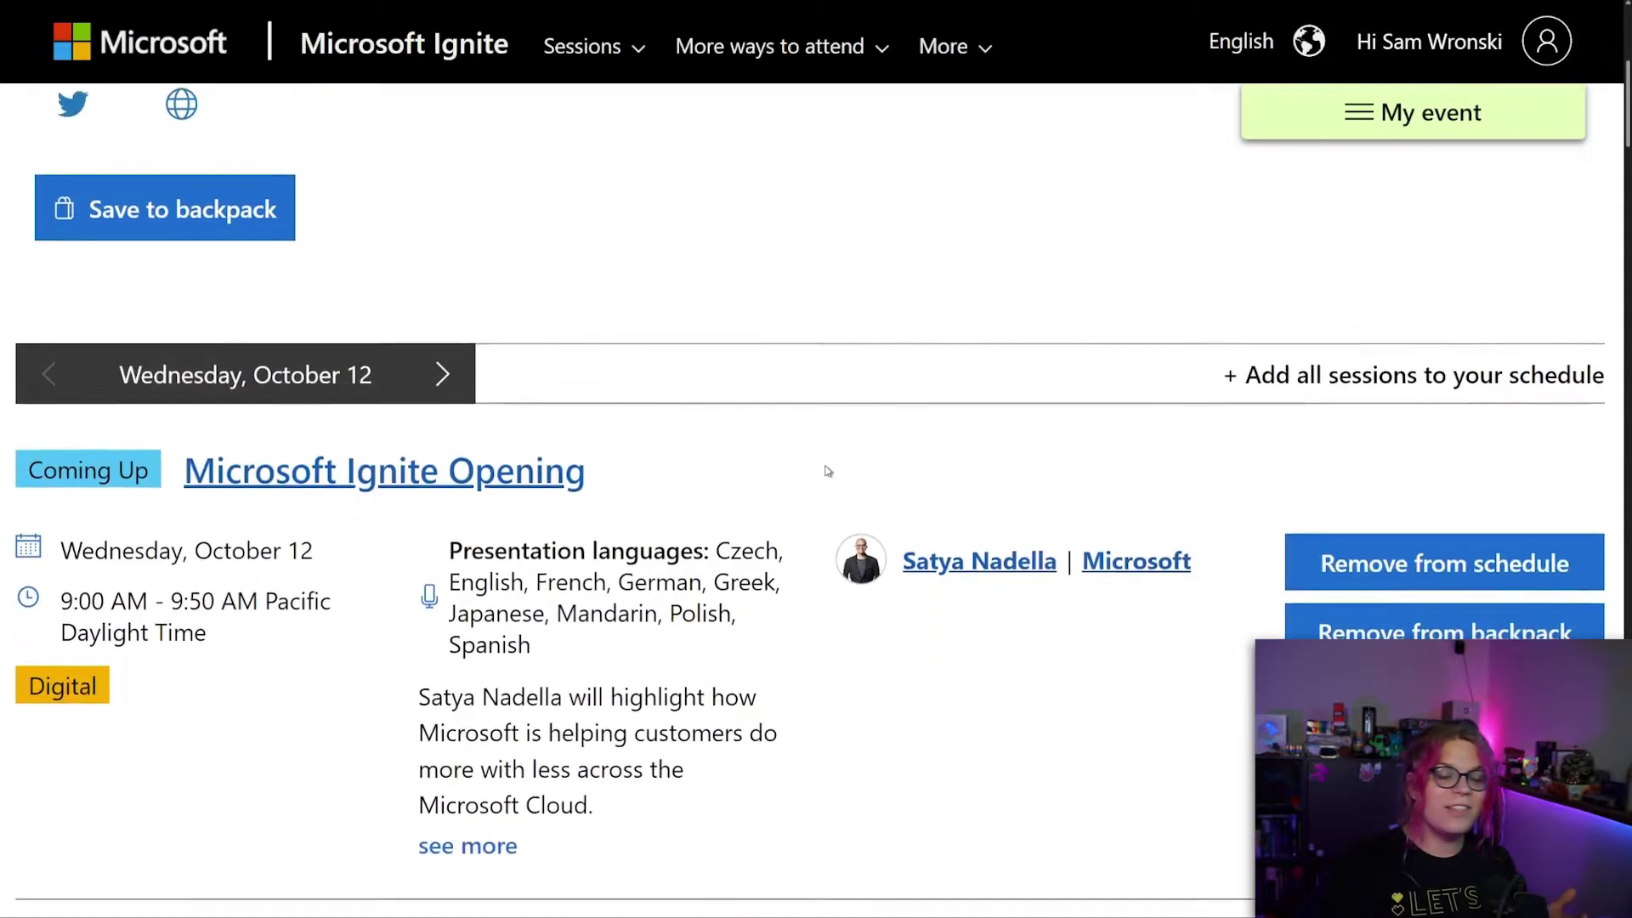
scroll(816, 509, up, 5)
key(Tab)
key(Return)
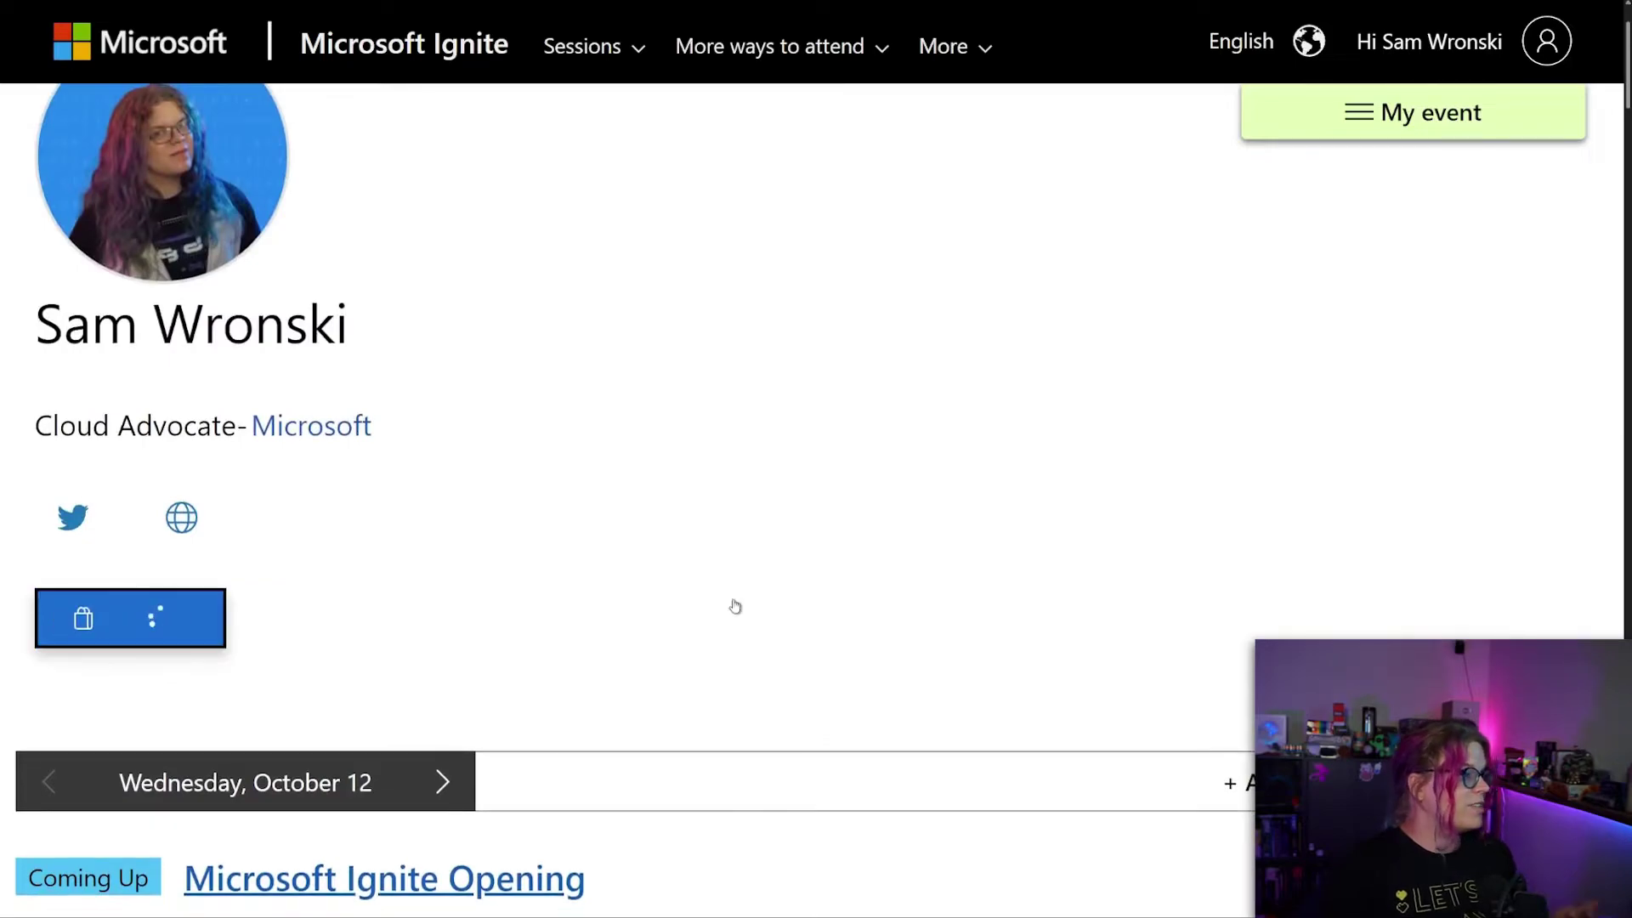
scroll(738, 586, up, 2)
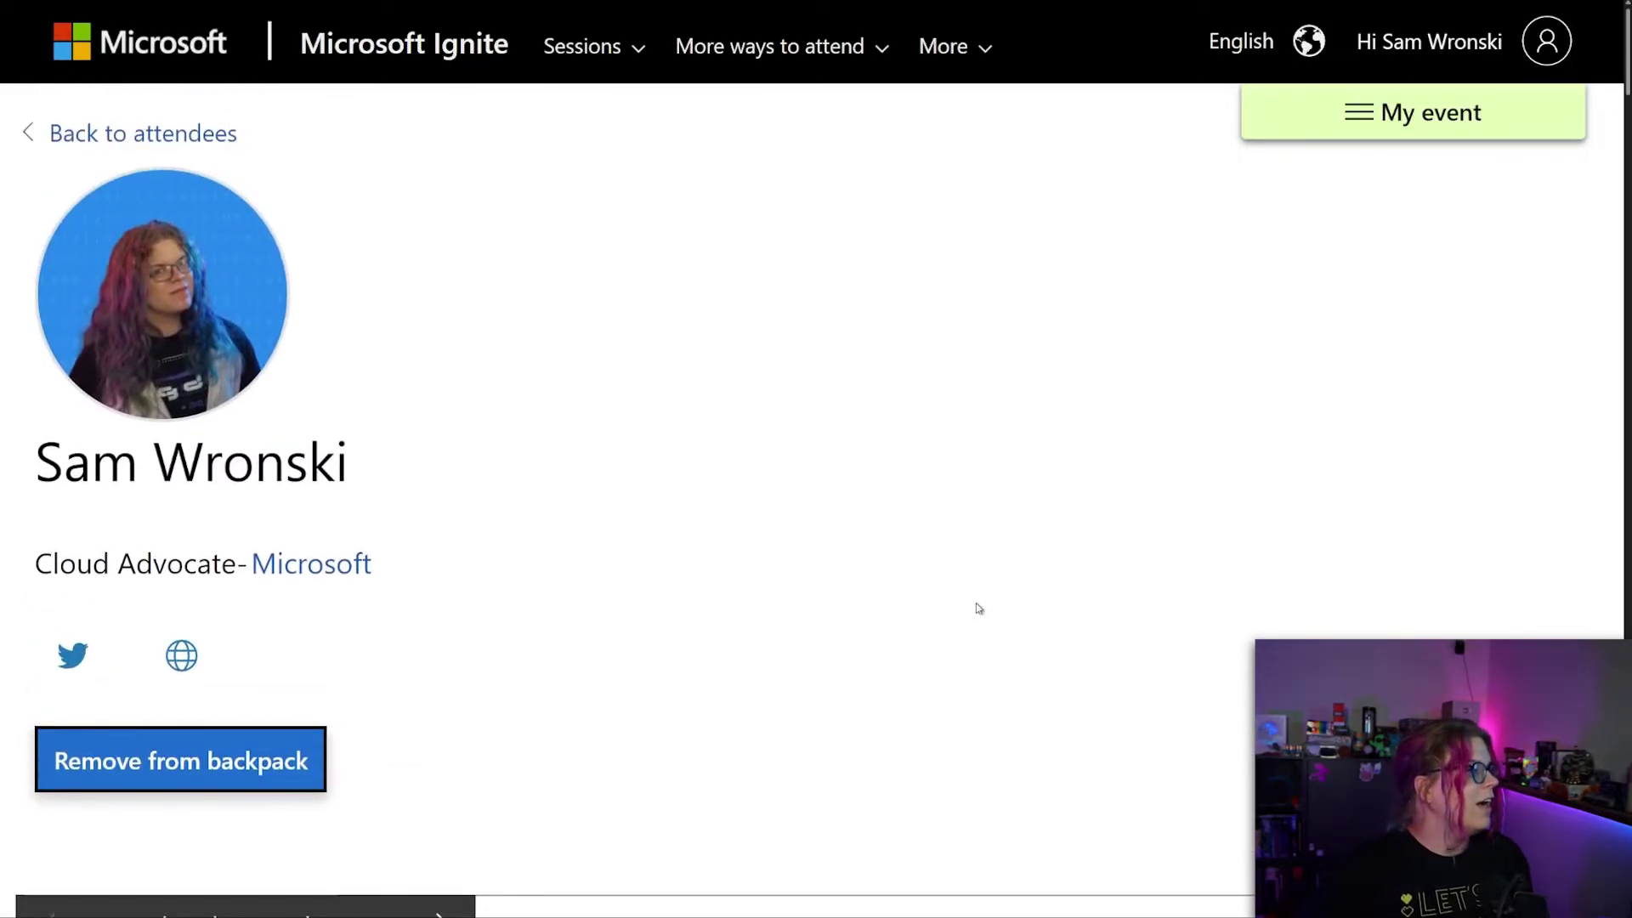
click(877, 526)
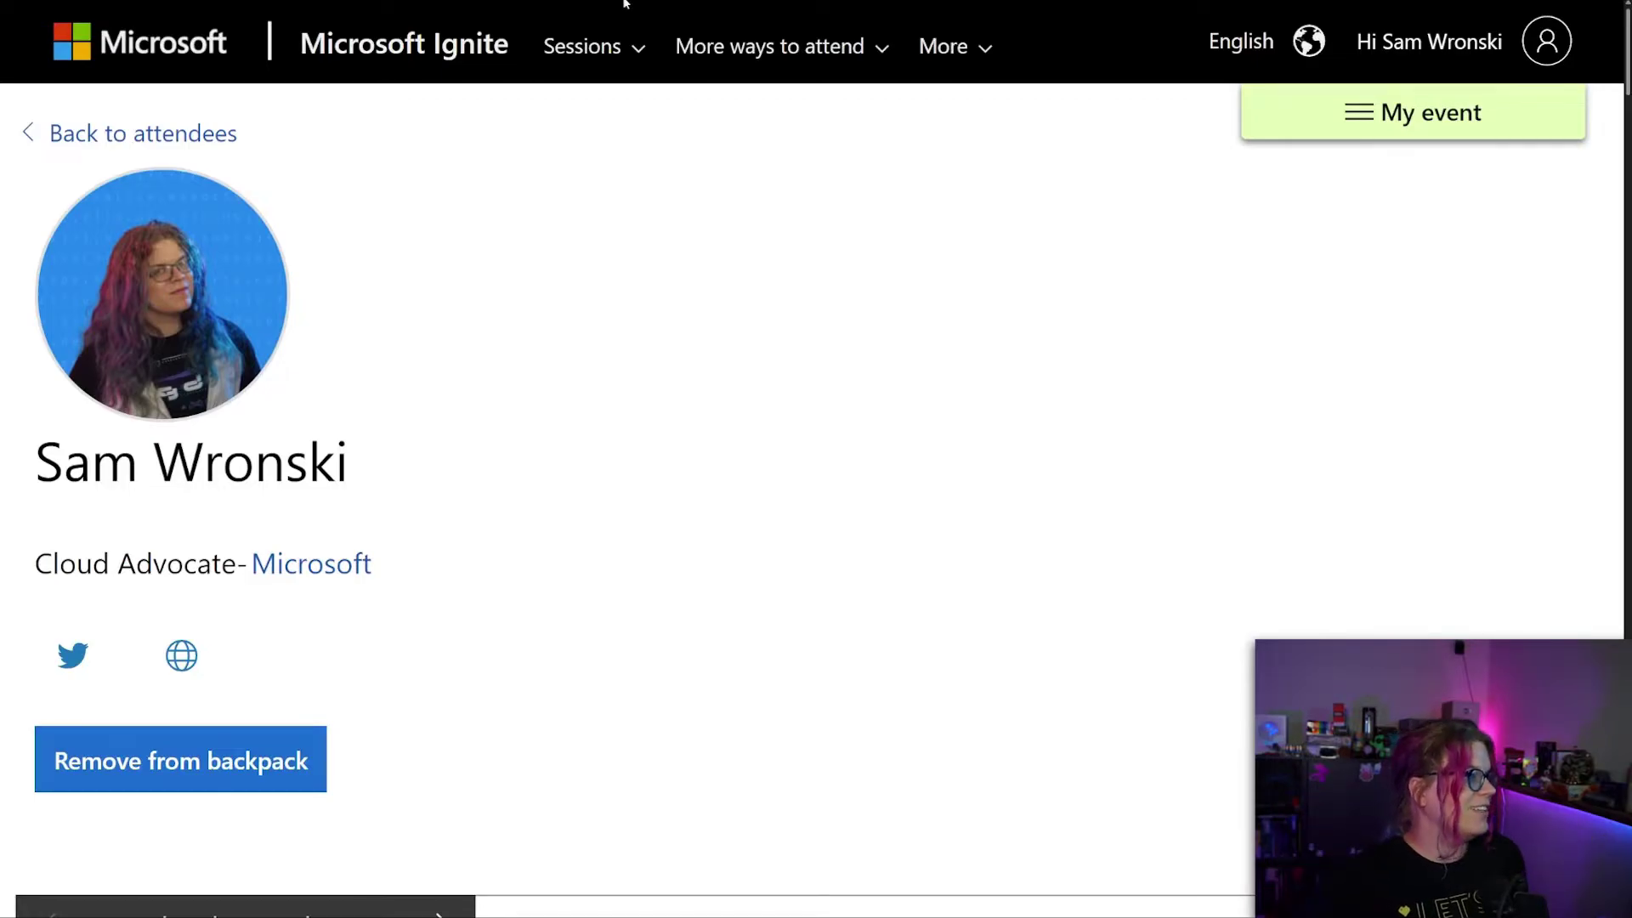
Open My backpack from the account menu and show its two saved Microsoft attendees.
mouse_move(629, 5)
click(1405, 64)
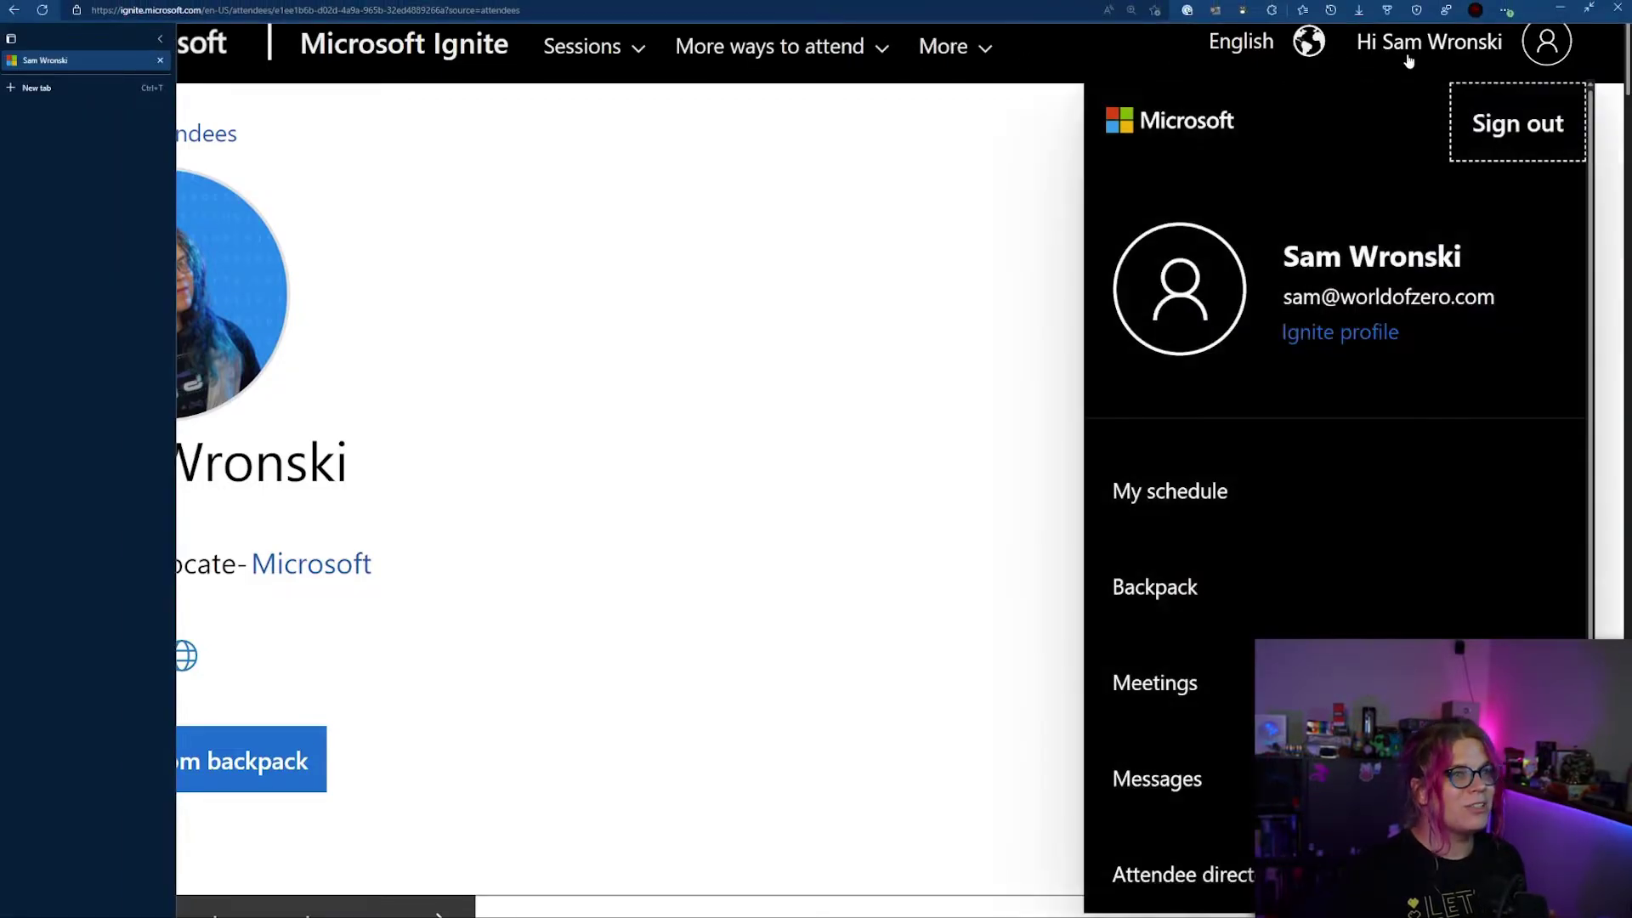
click(1147, 592)
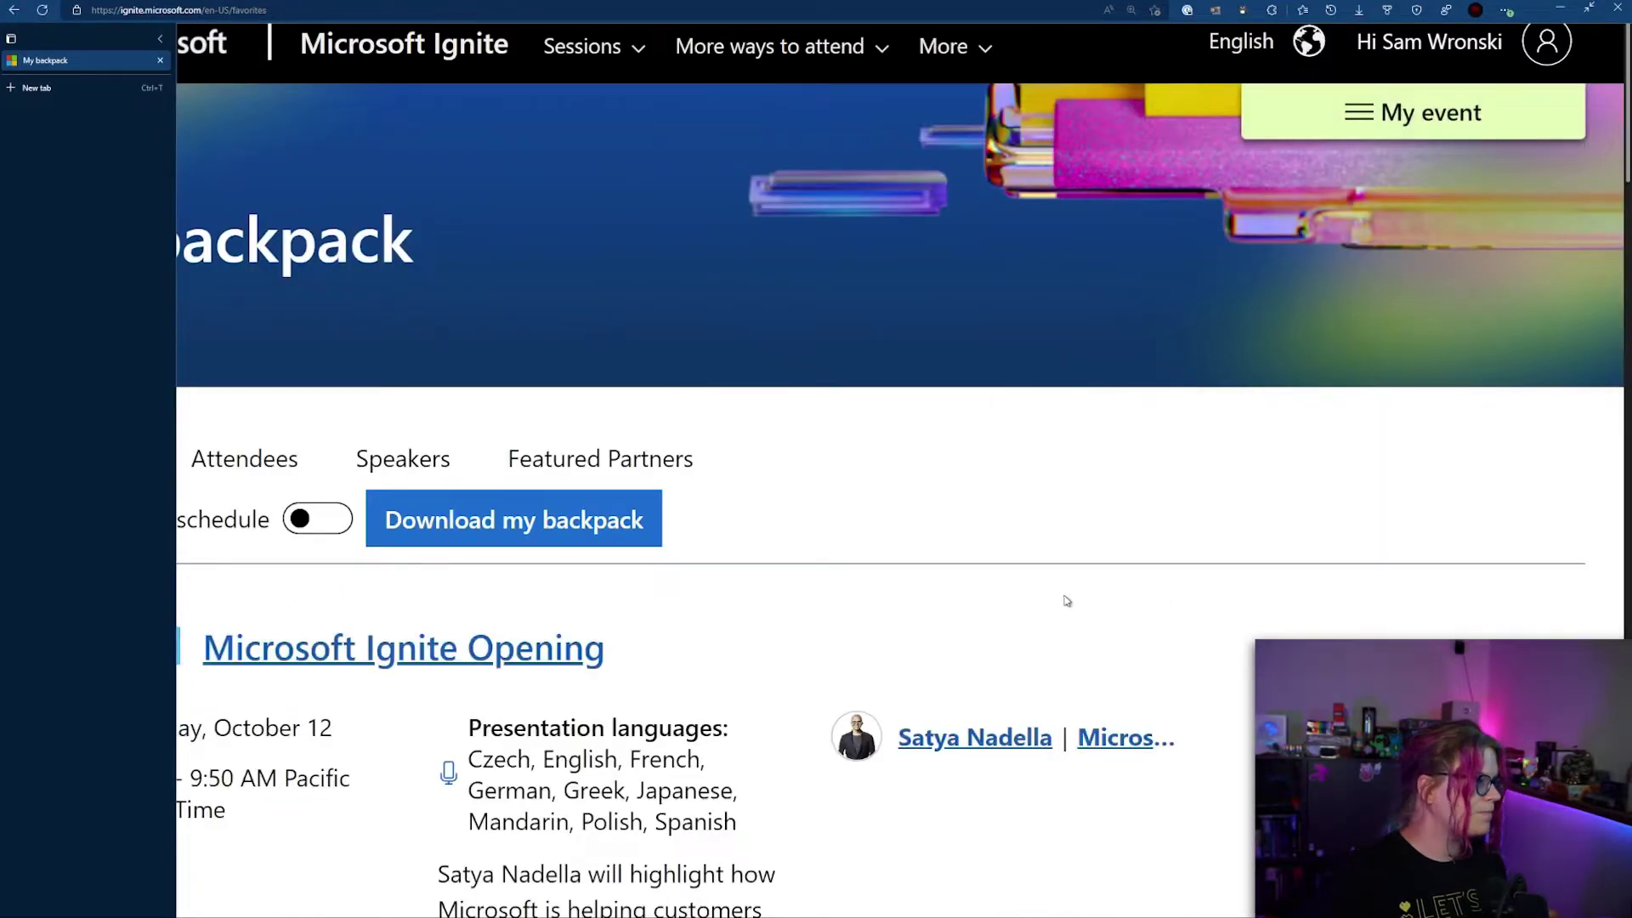
scroll(1067, 594, down, 5)
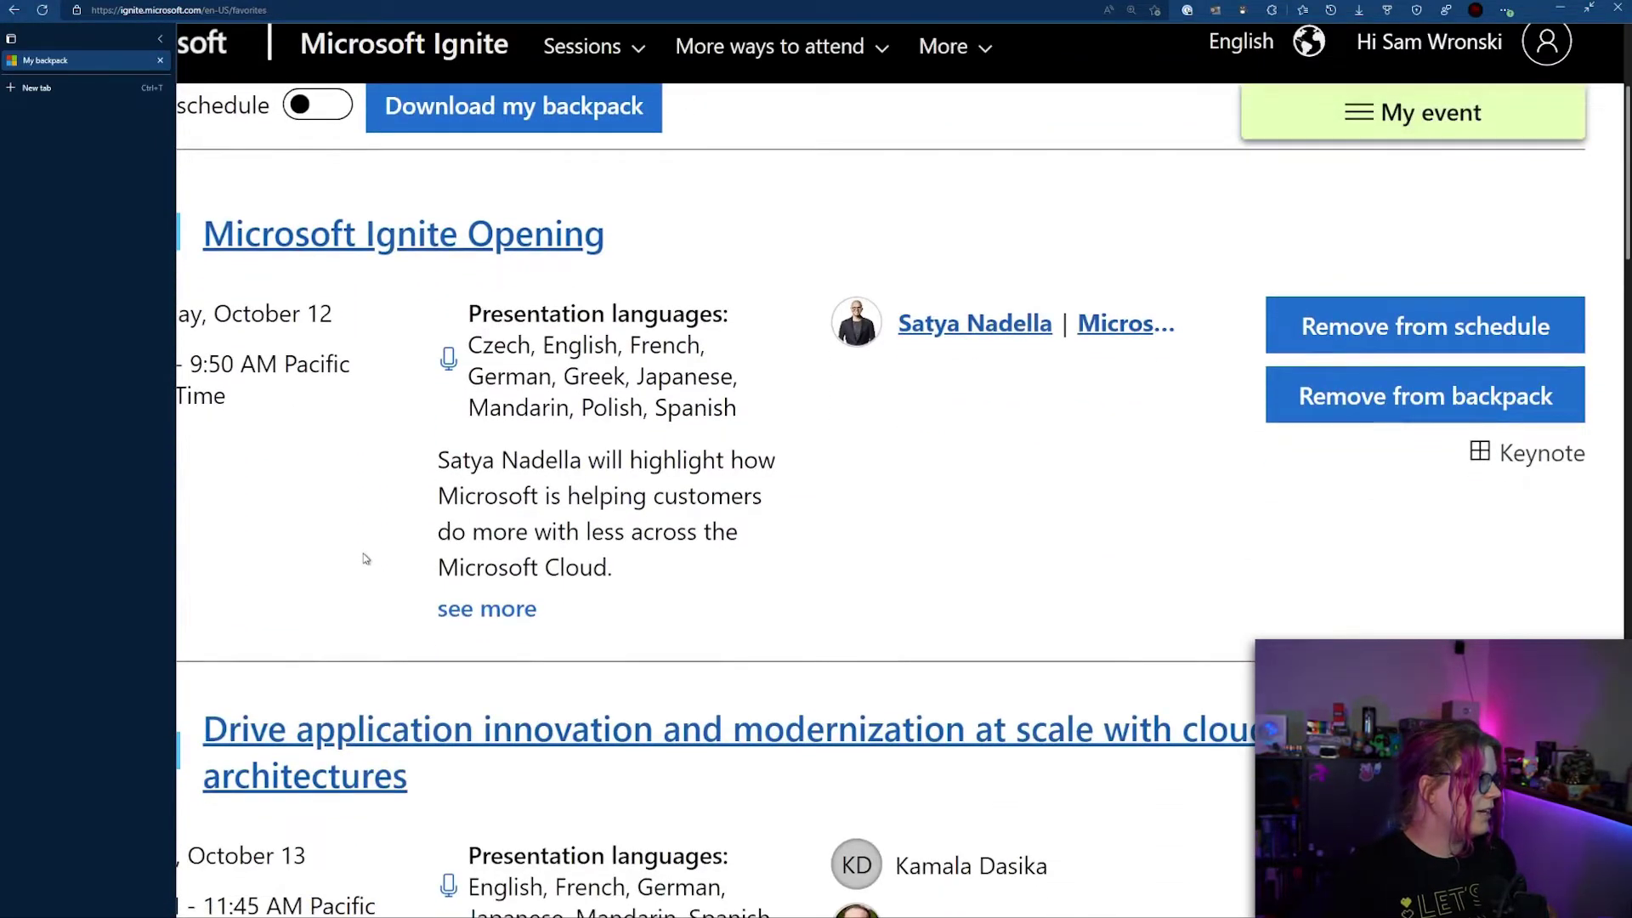
scroll(365, 558, down, 6)
scroll(510, 565, up, 10)
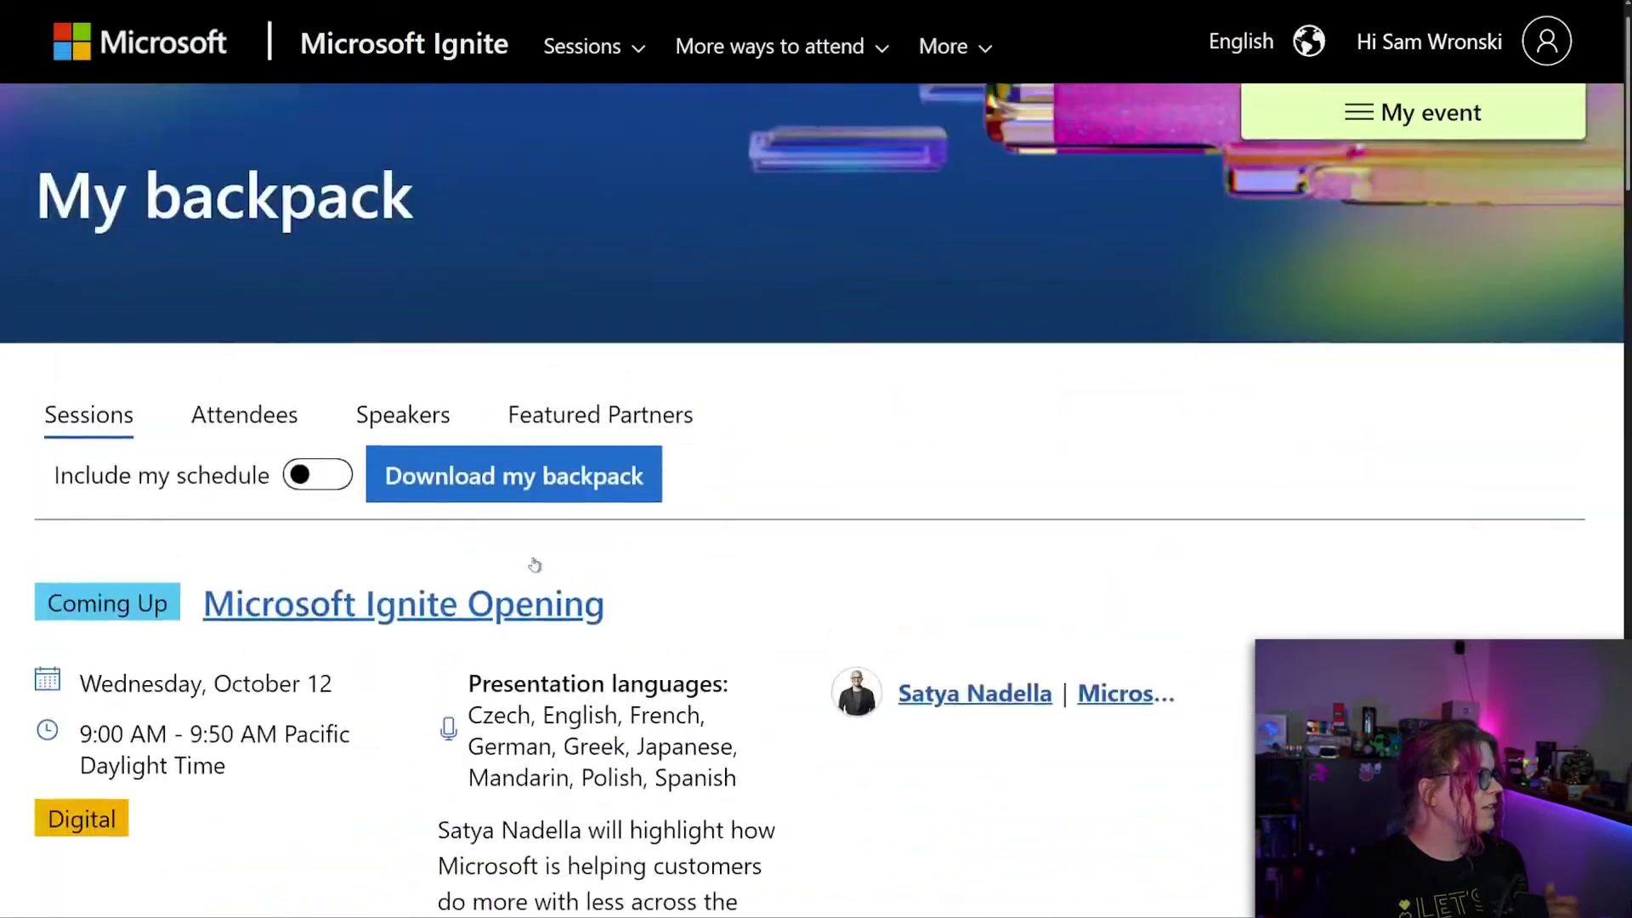
click(237, 464)
scroll(821, 656, down, 3)
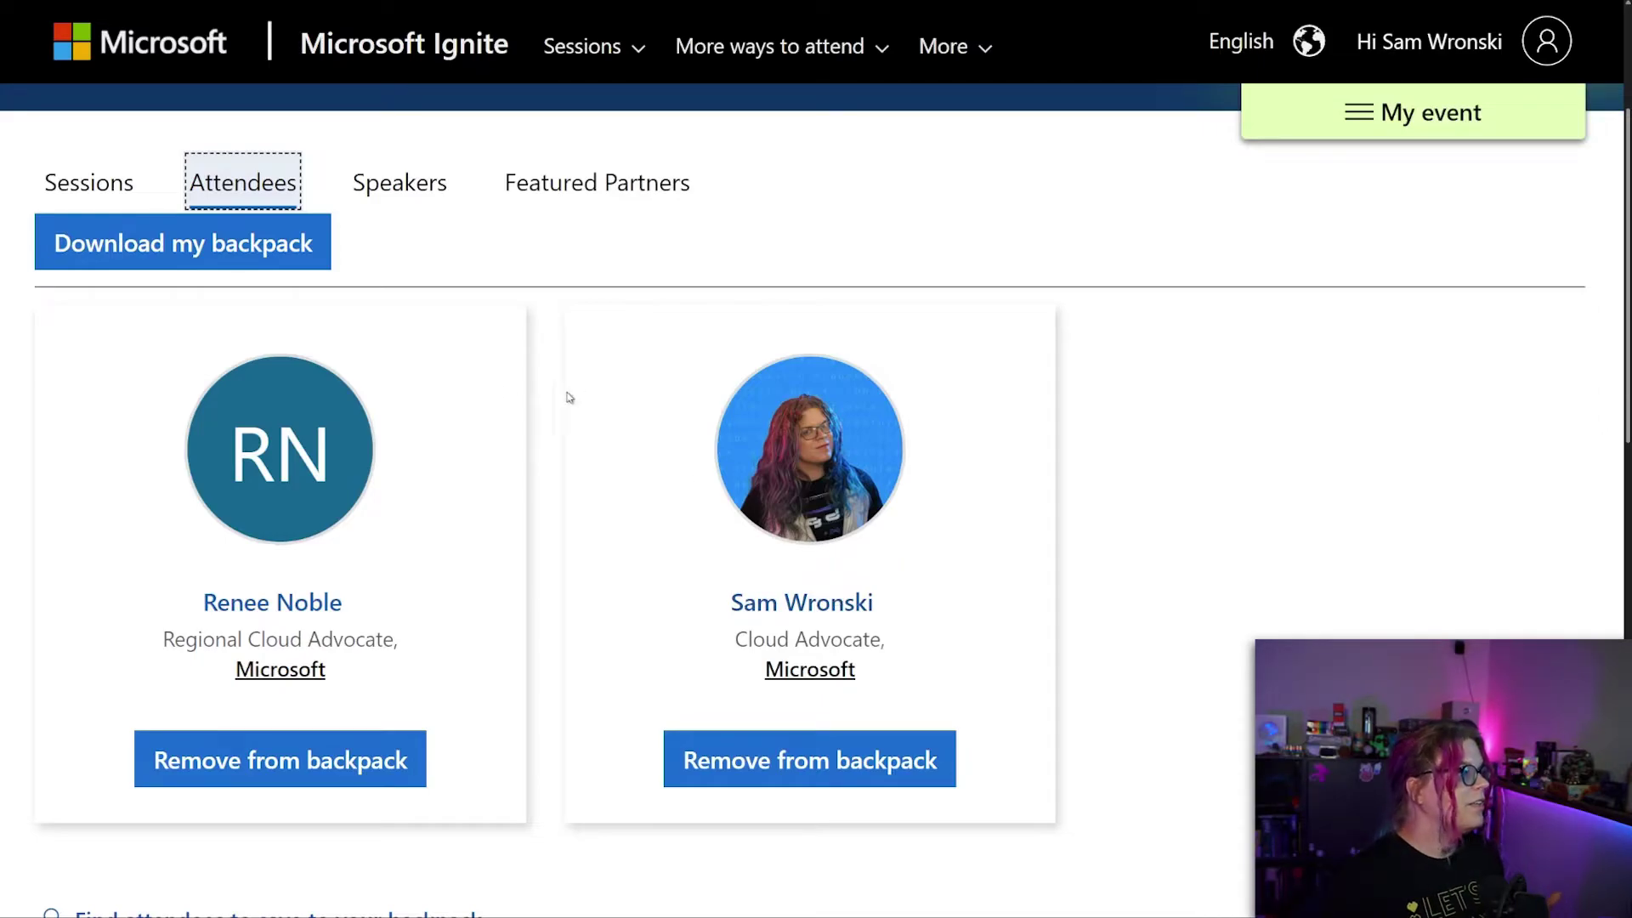
Switch My backpack to the Speakers tab to list the two saved speakers.
click(429, 180)
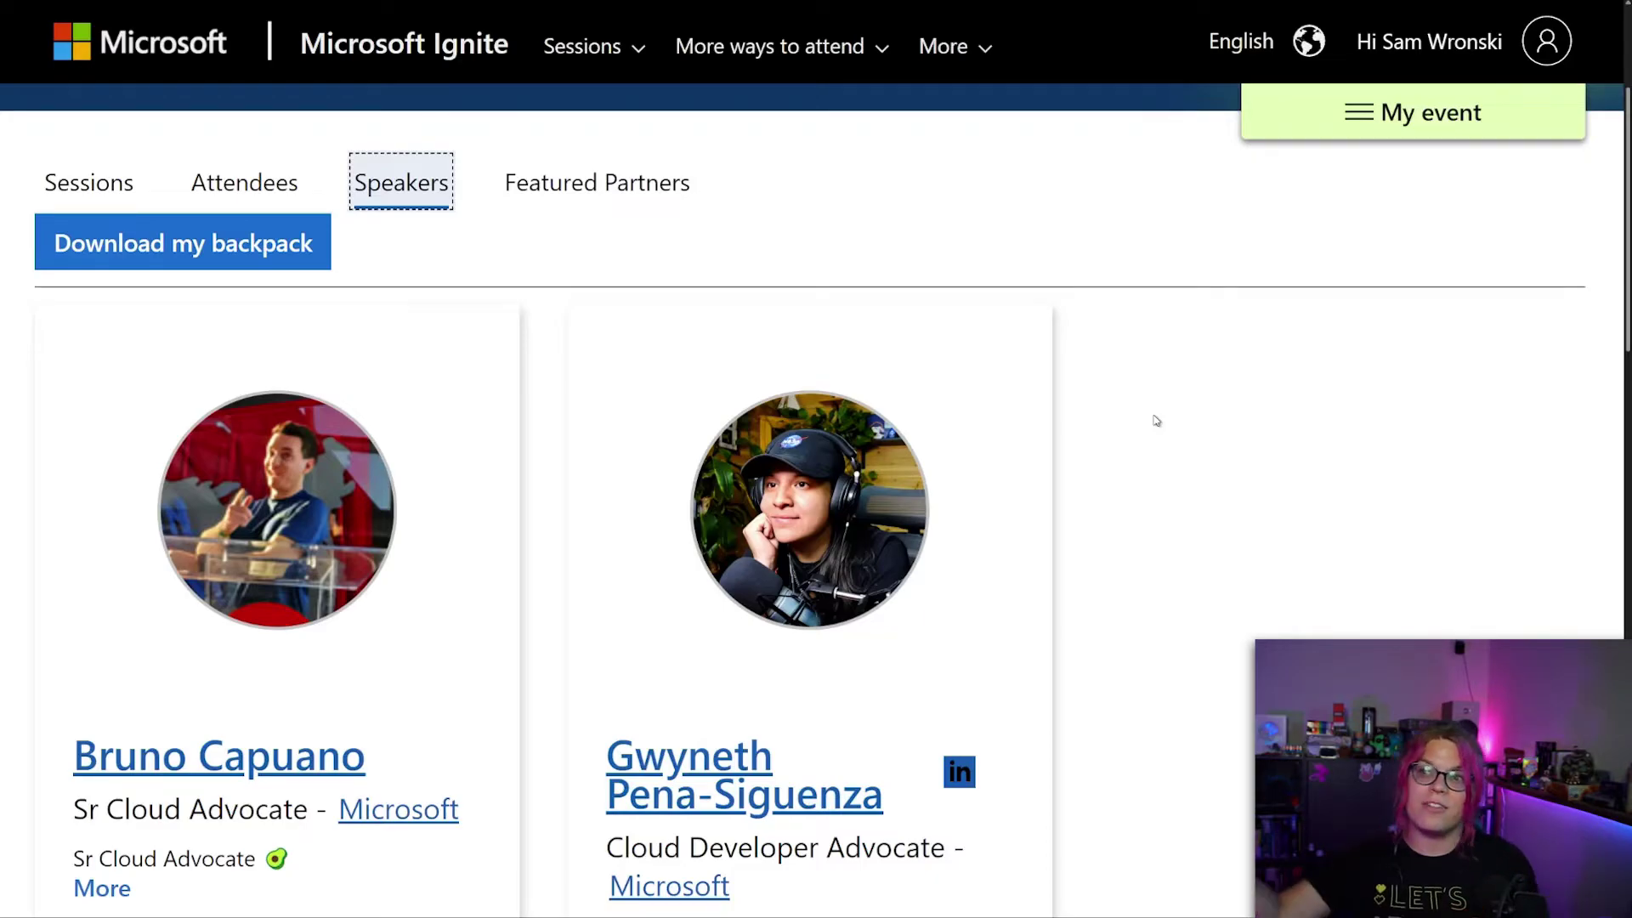
scroll(1189, 441, down, 2)
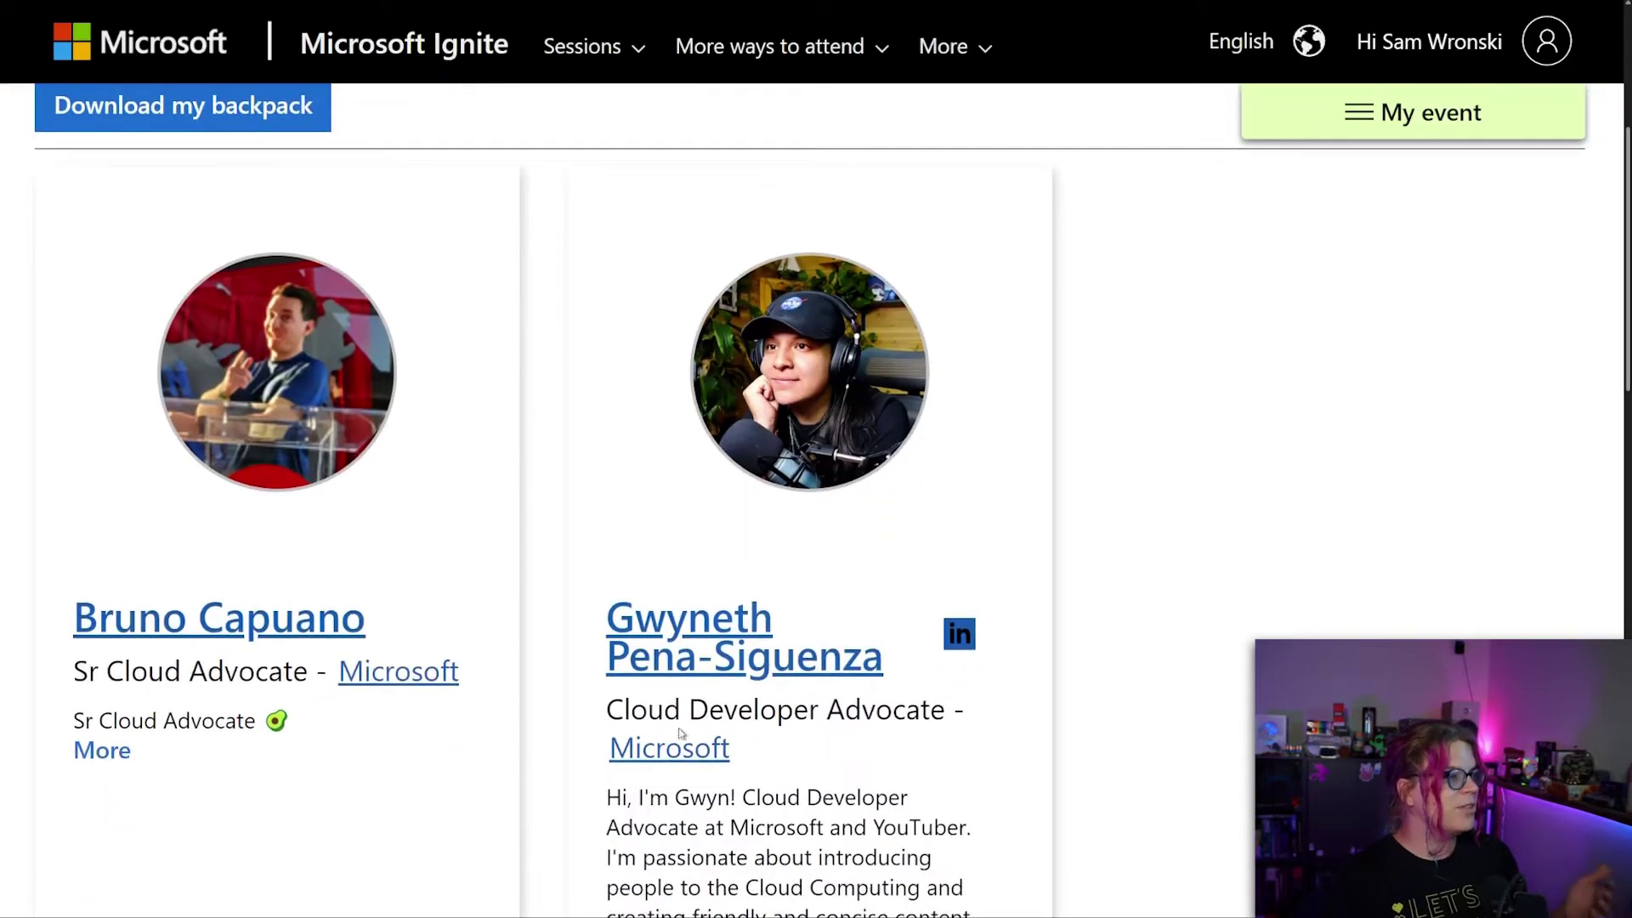
click(699, 625)
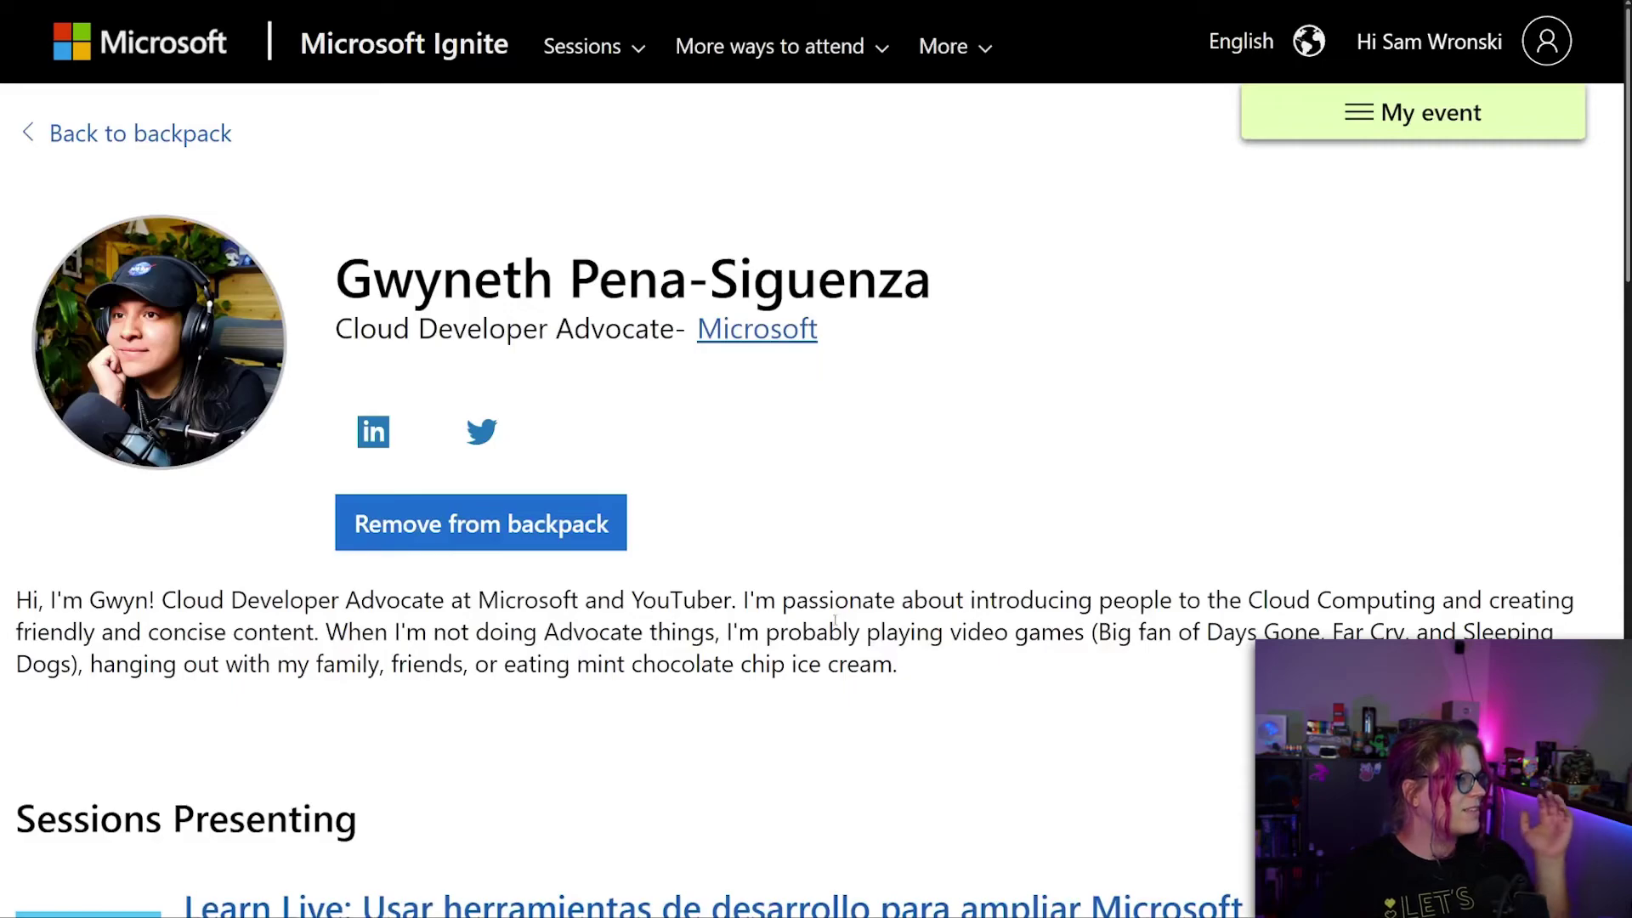
scroll(937, 702, down, 2)
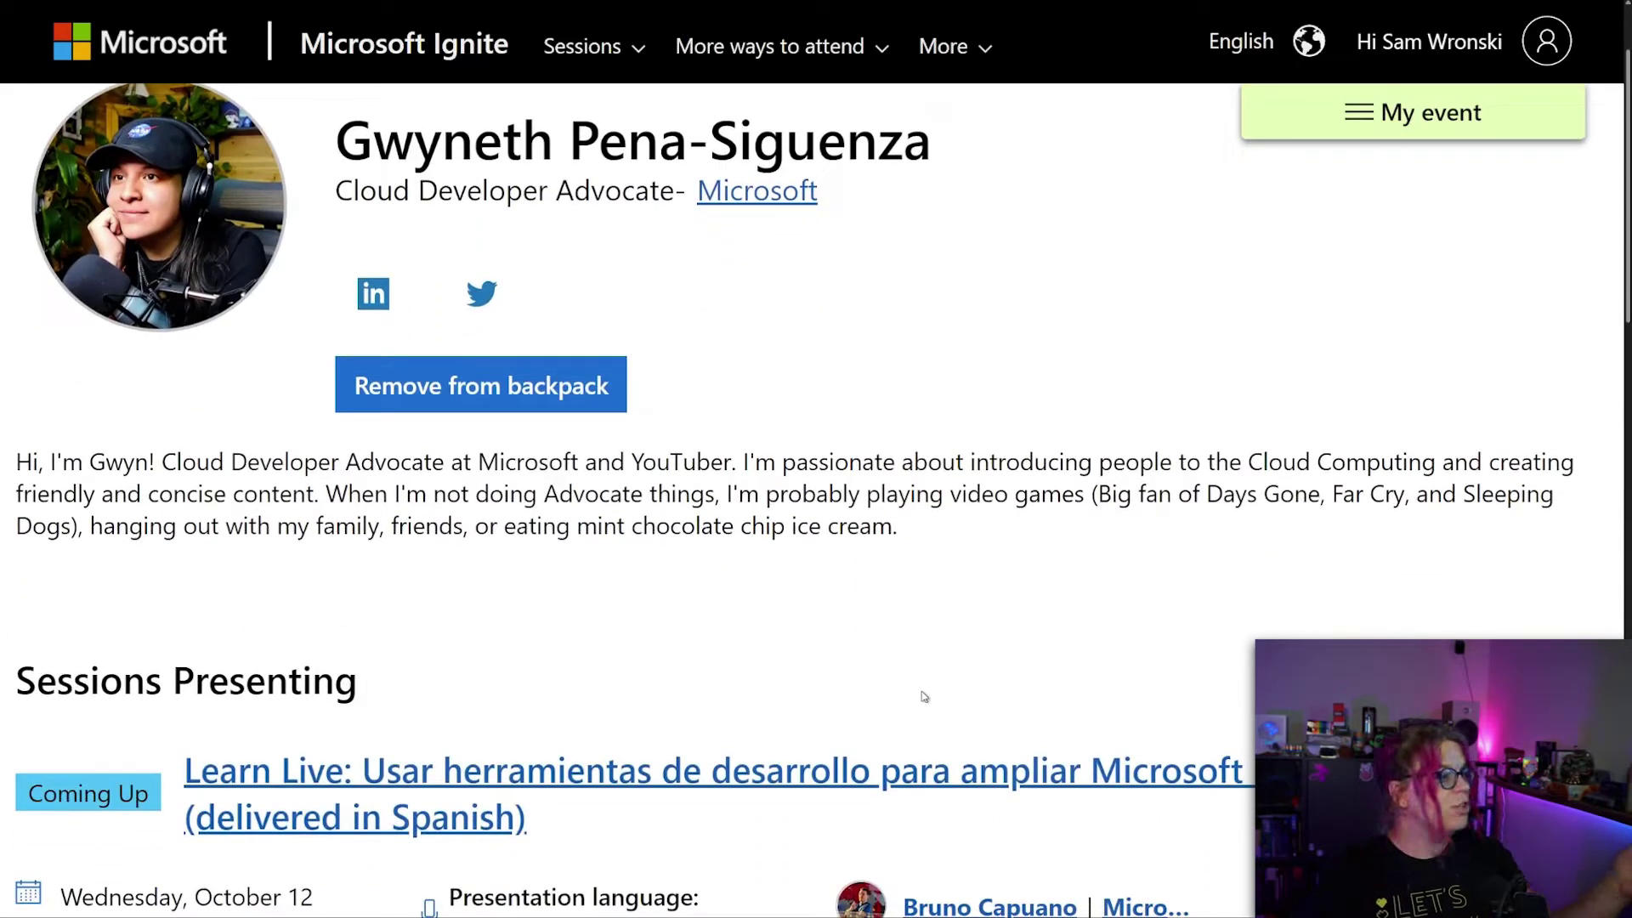
scroll(926, 696, down, 5)
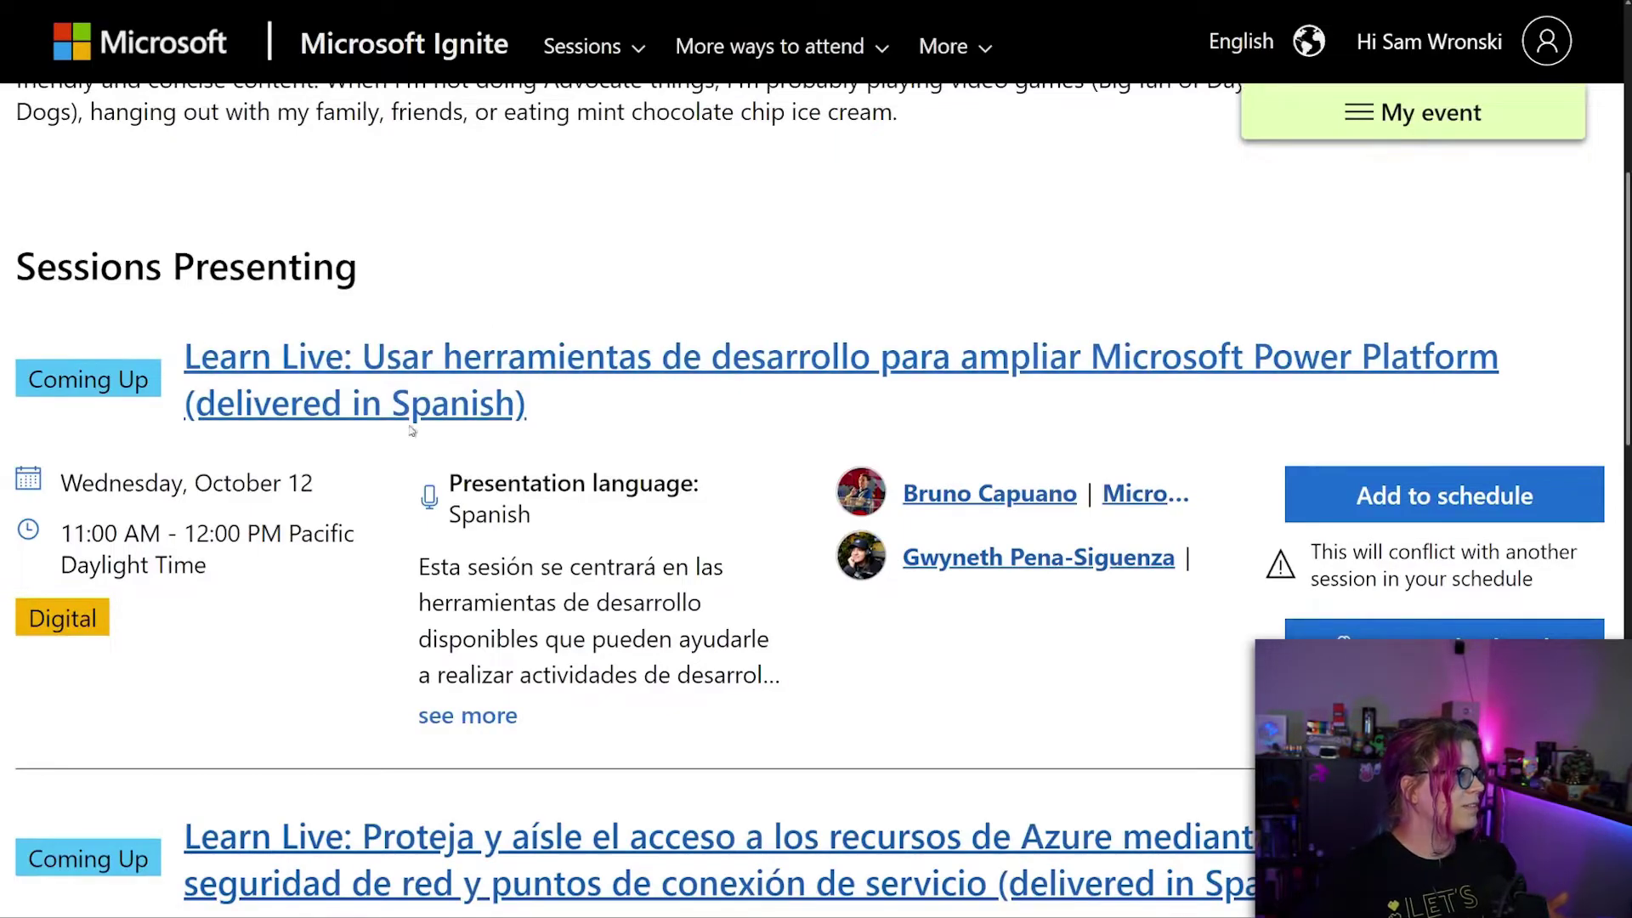
scroll(458, 424, down, 3)
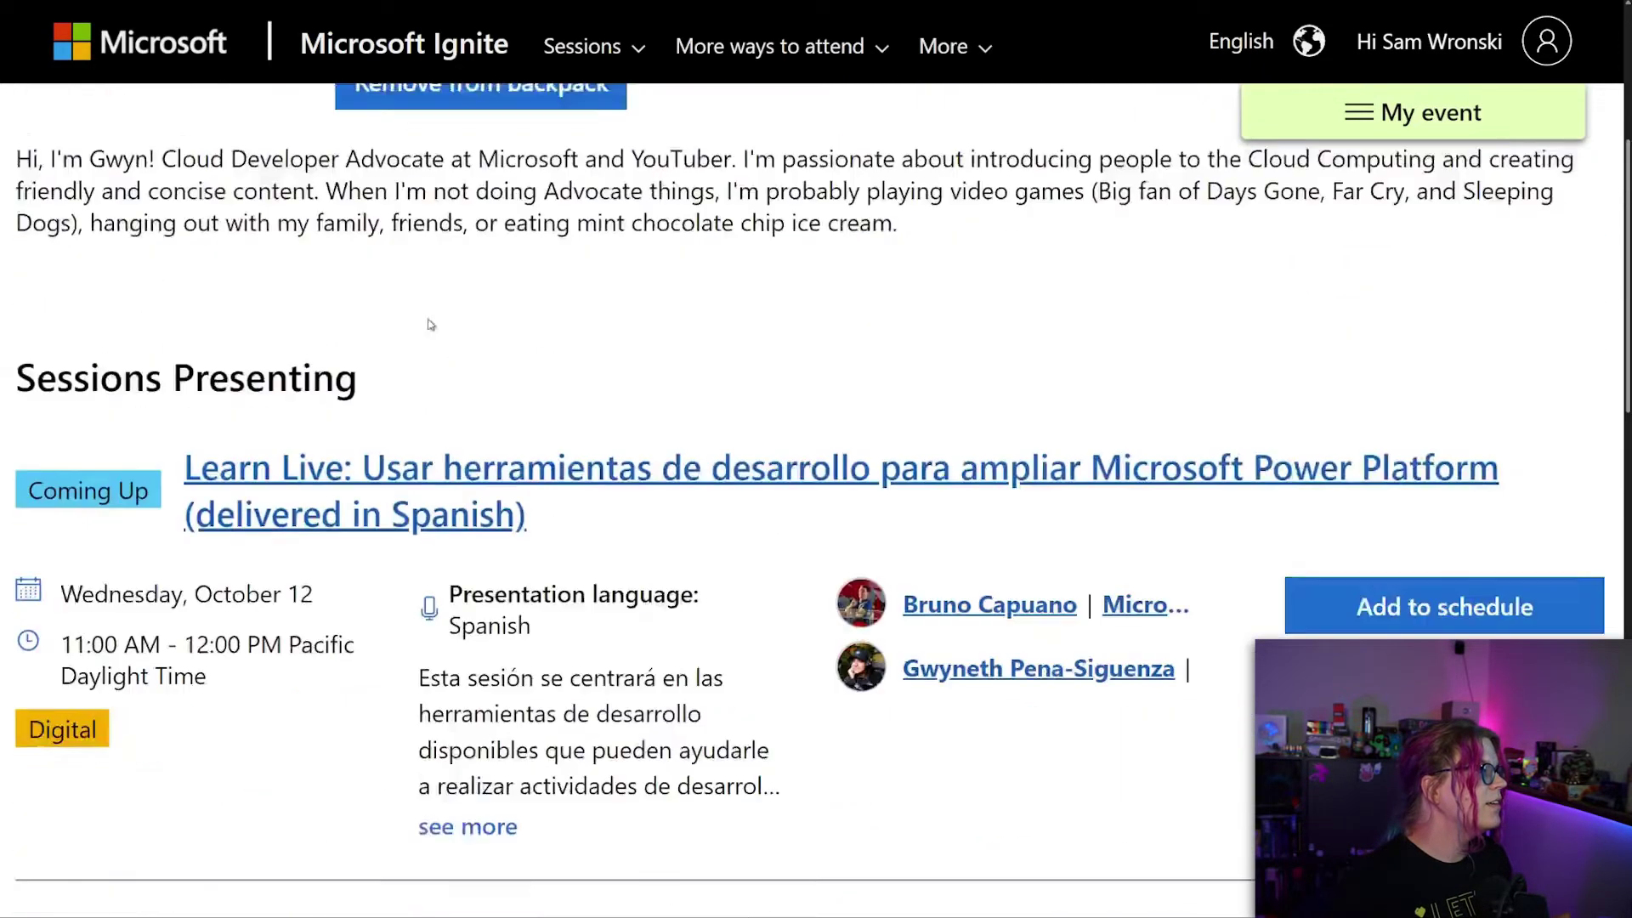
scroll(730, 318, up, 4)
scroll(730, 318, up, 2)
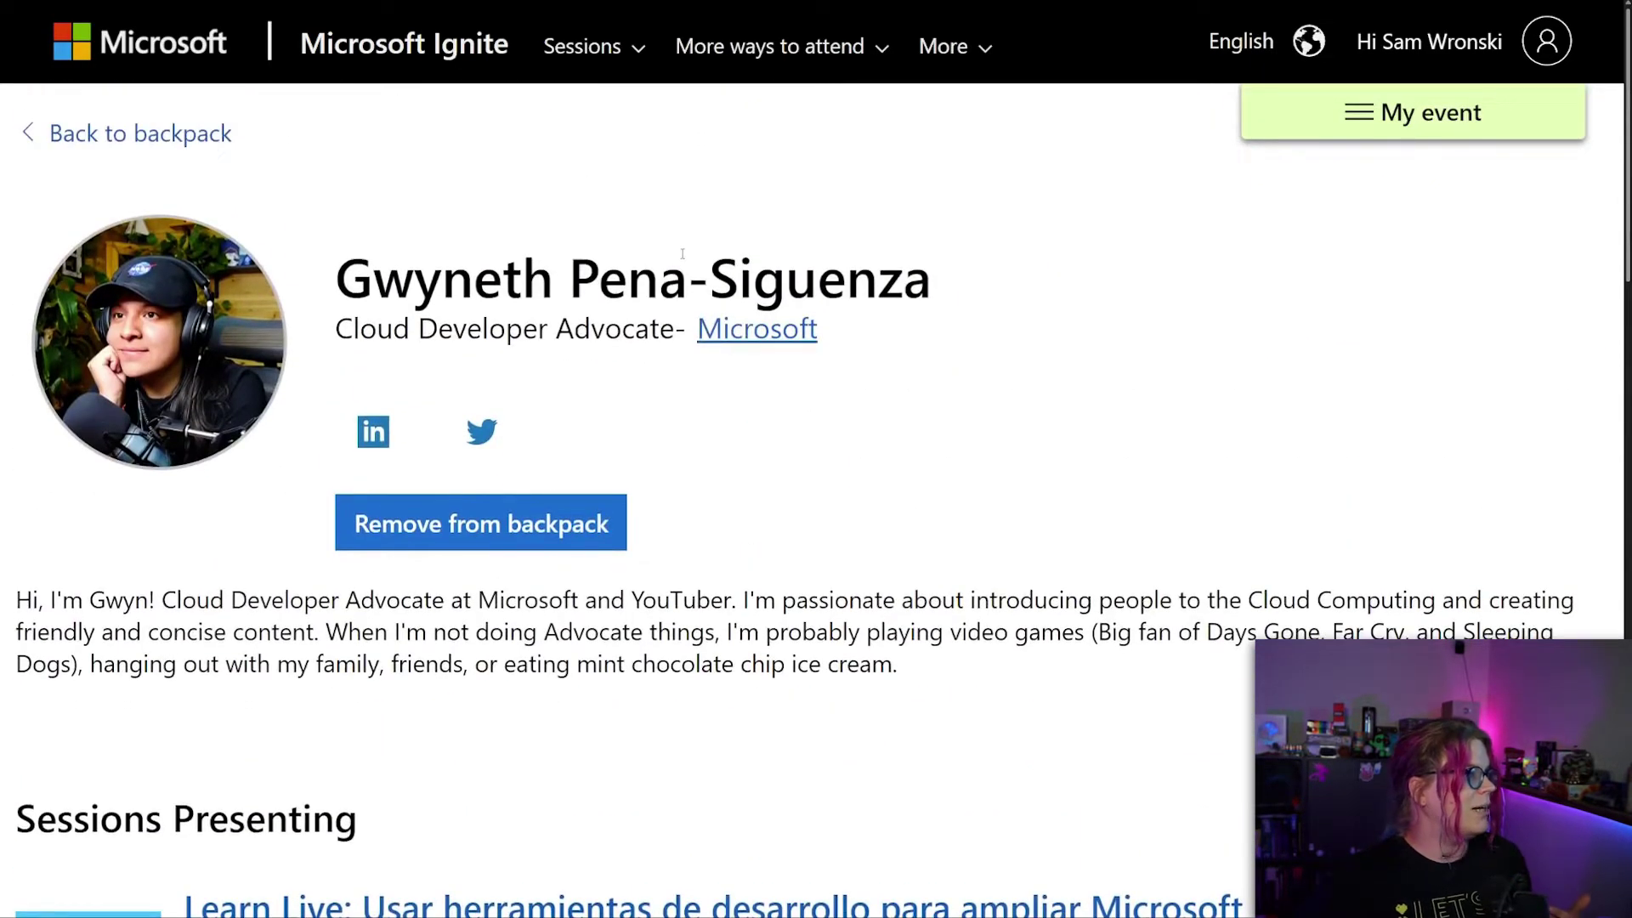
key(alt+Left)
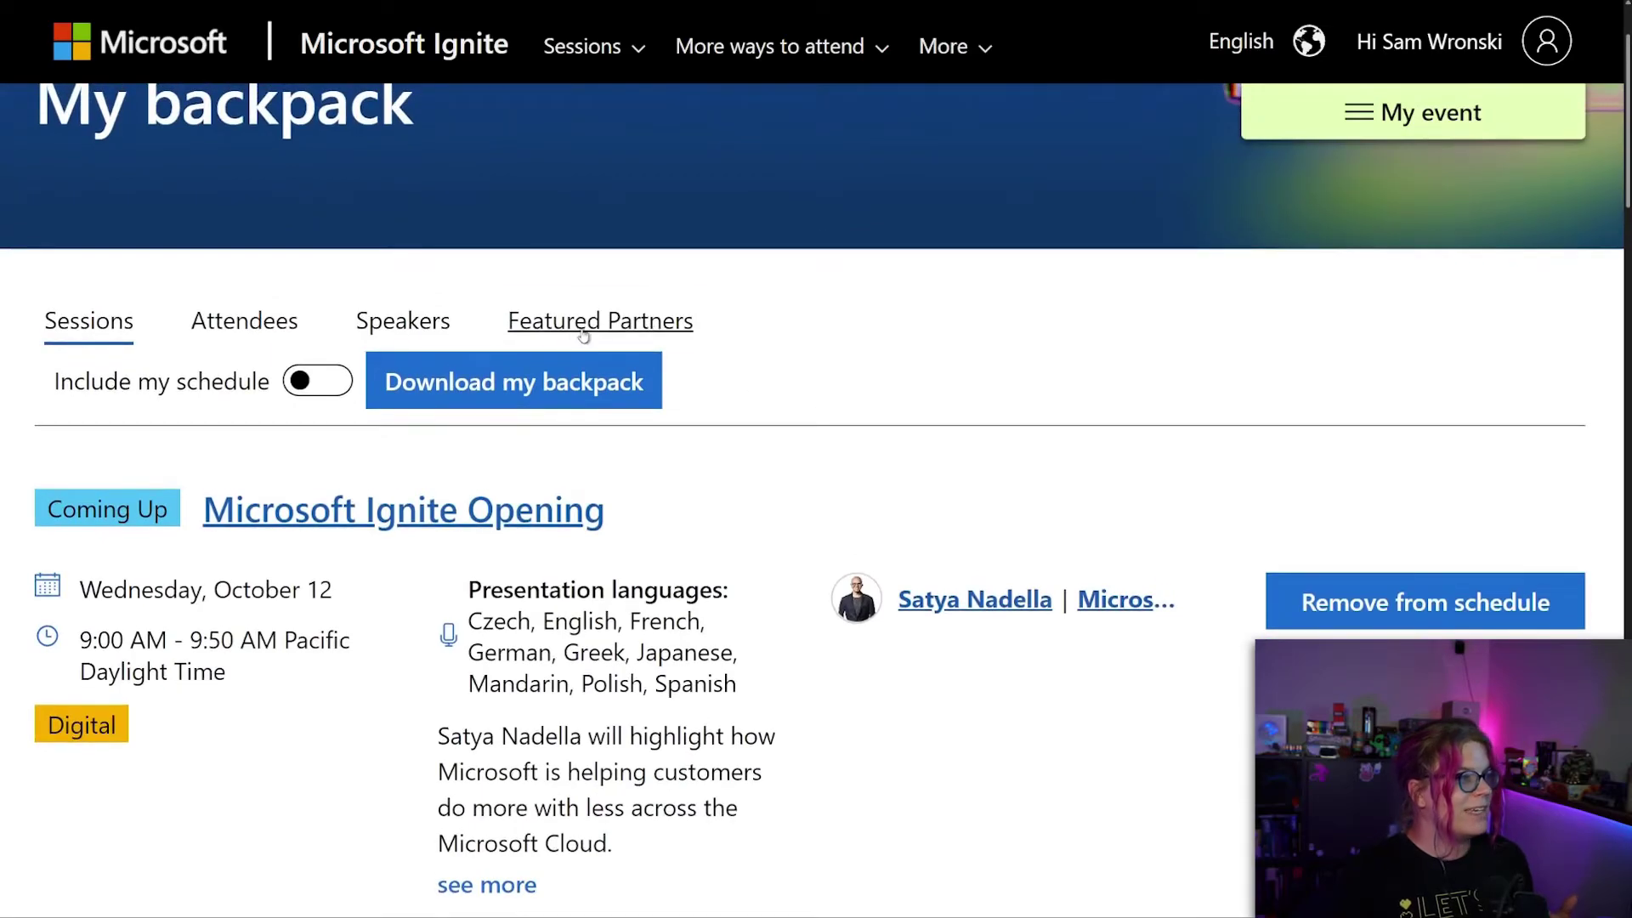
Check the empty Featured Partners tab, then go to the Featured Partner directory.
click(583, 327)
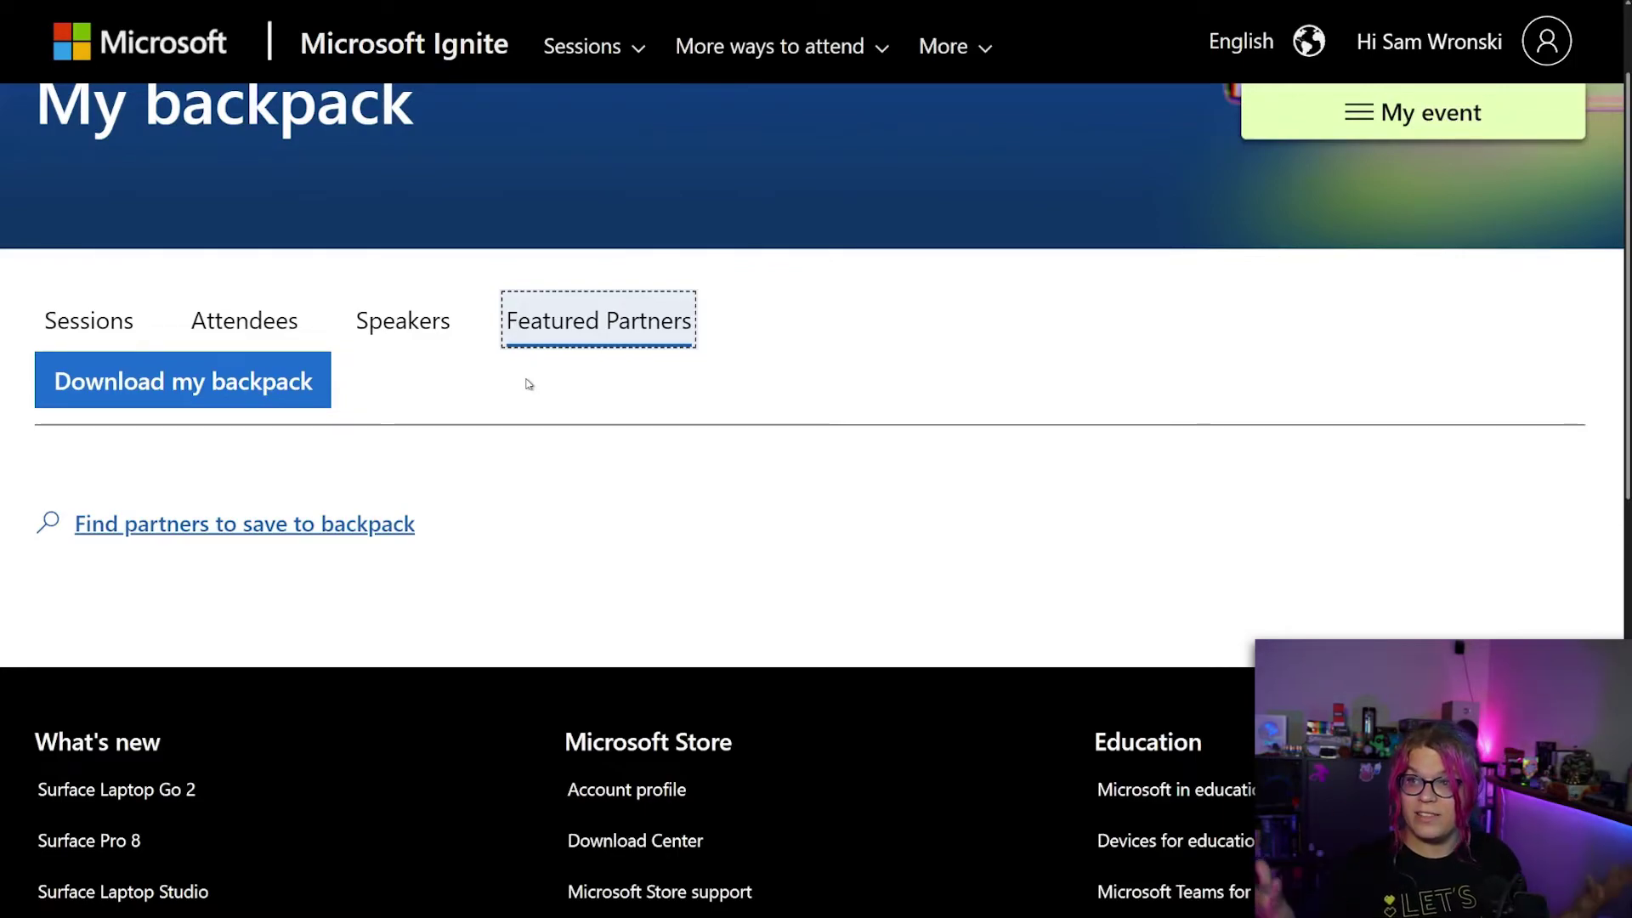
click(283, 541)
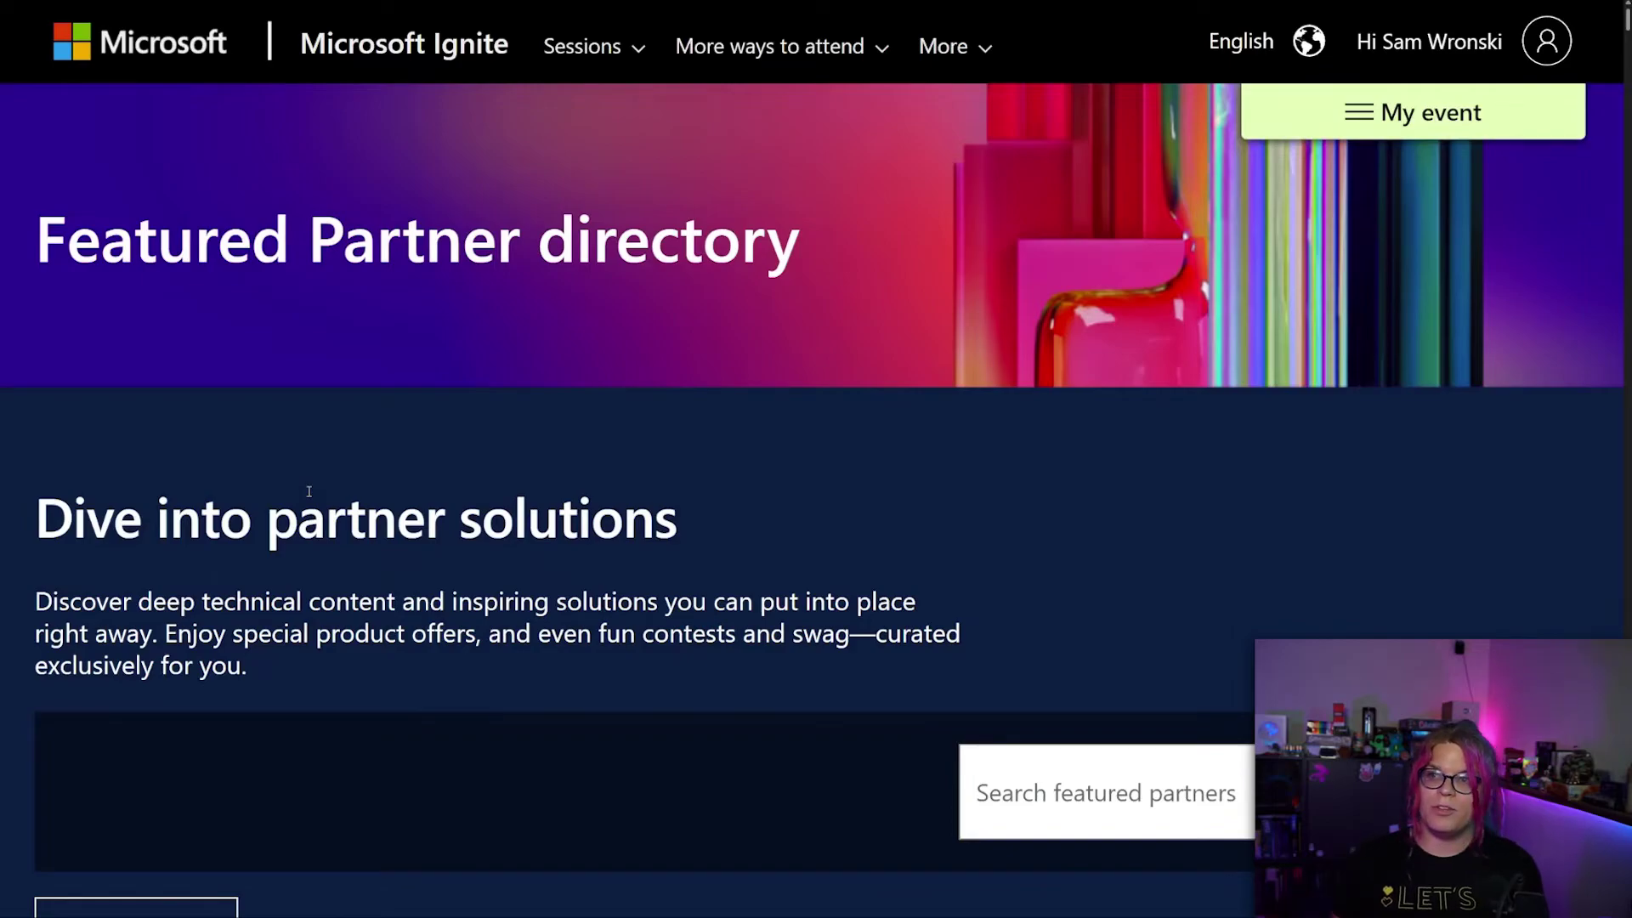
Search the featured partner directory for 'Hashicorp'.
click(1122, 793)
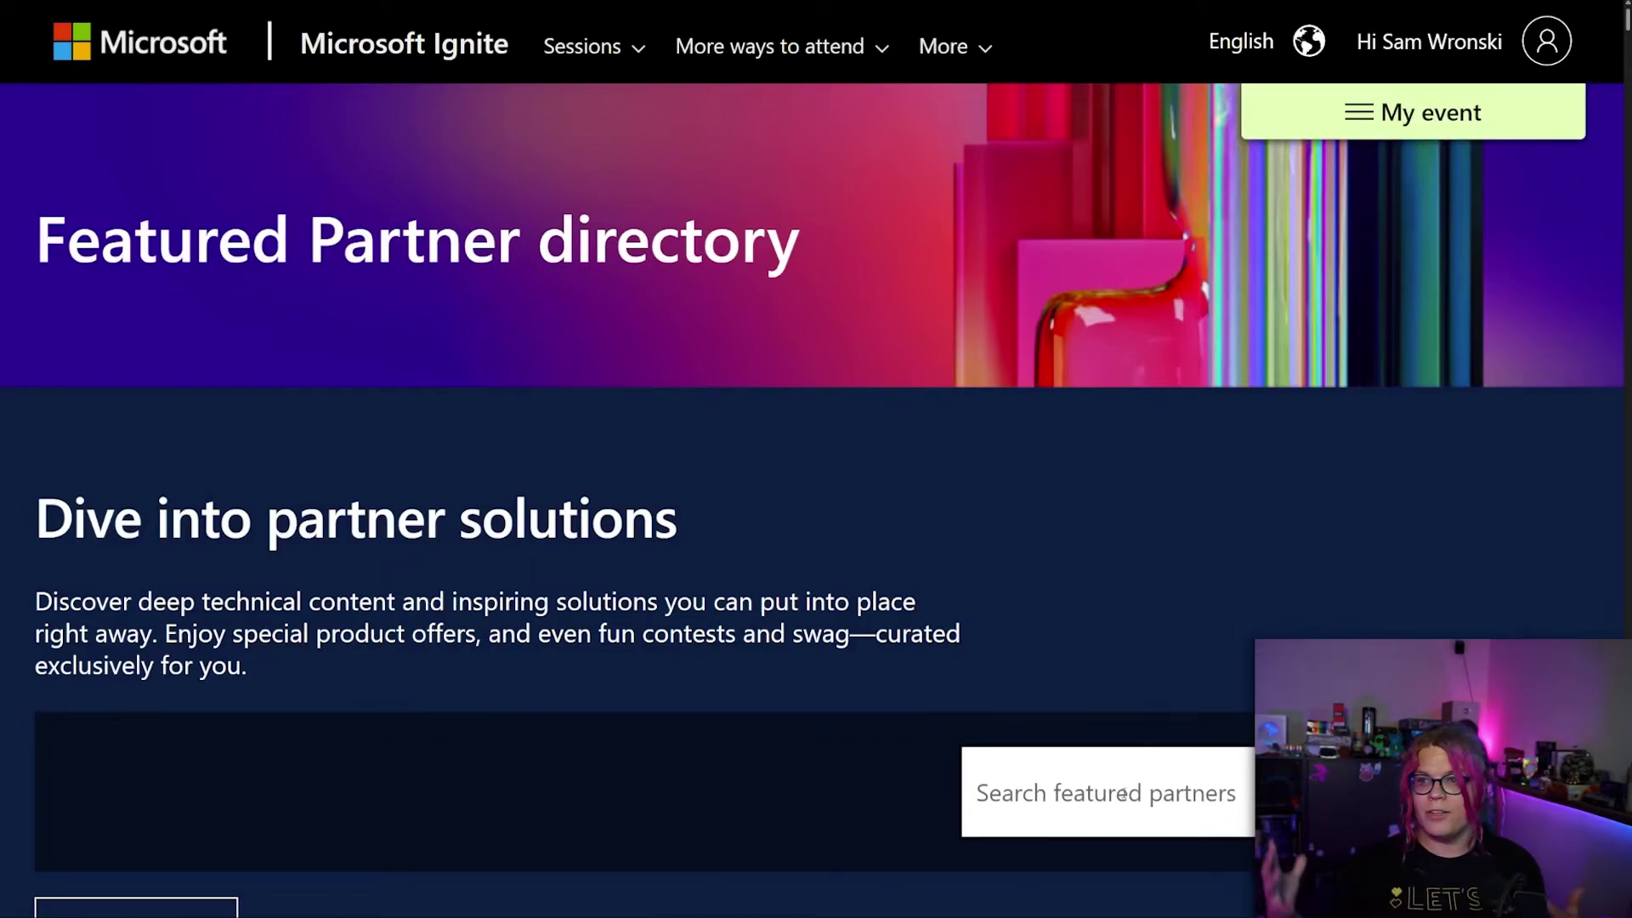
text(Hashicor)
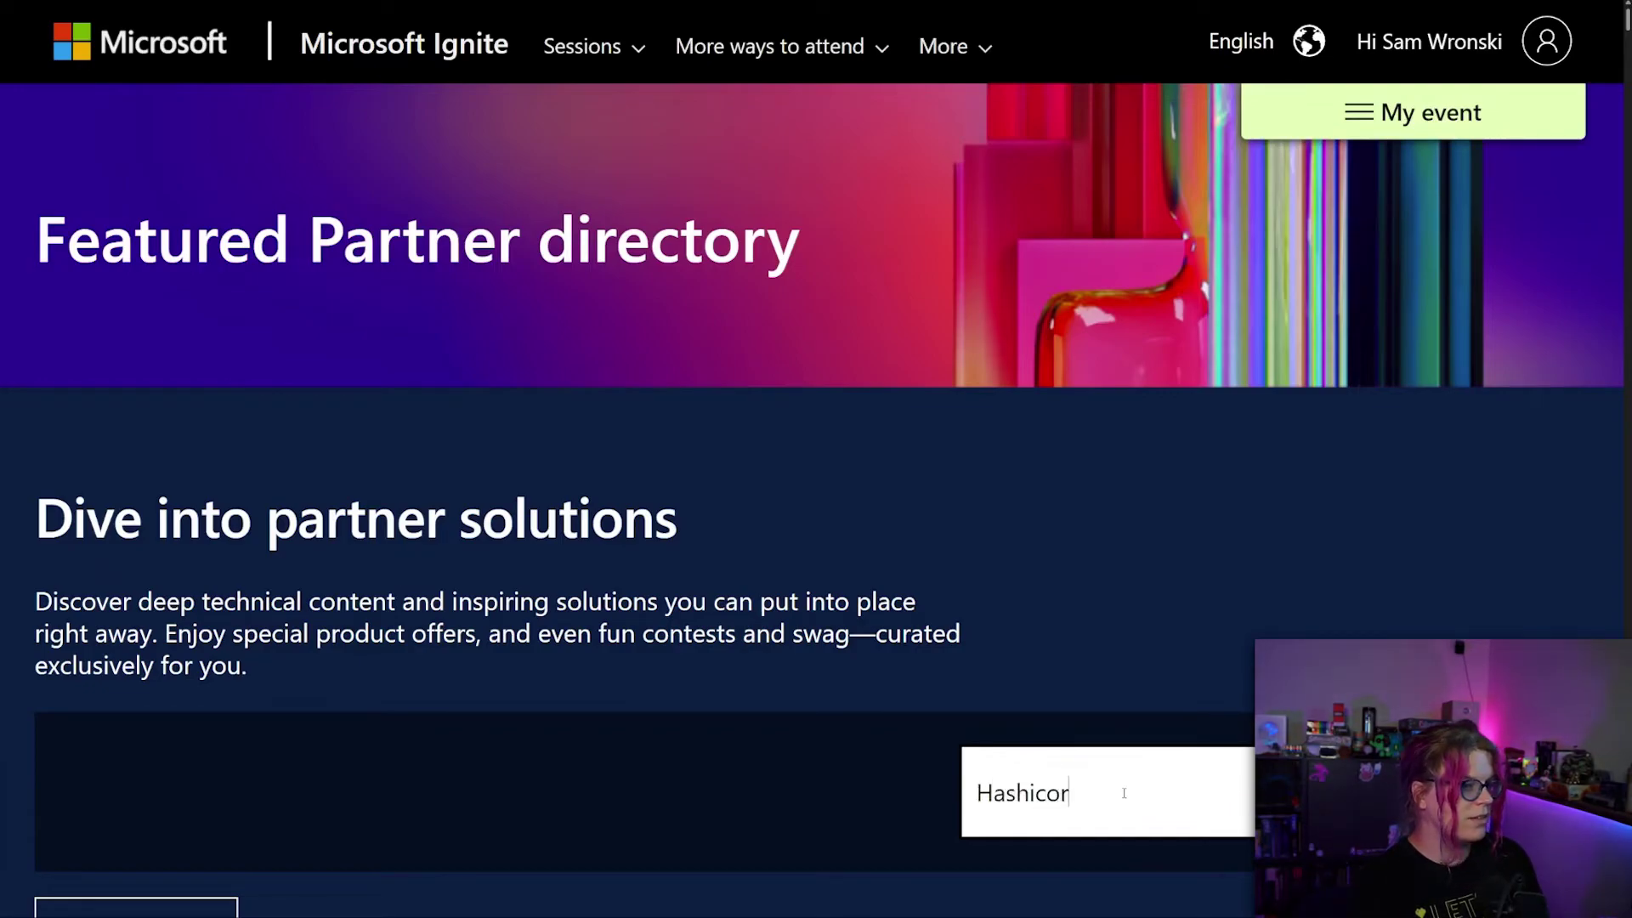
text(p)
key(Return)
scroll(865, 588, down, 10)
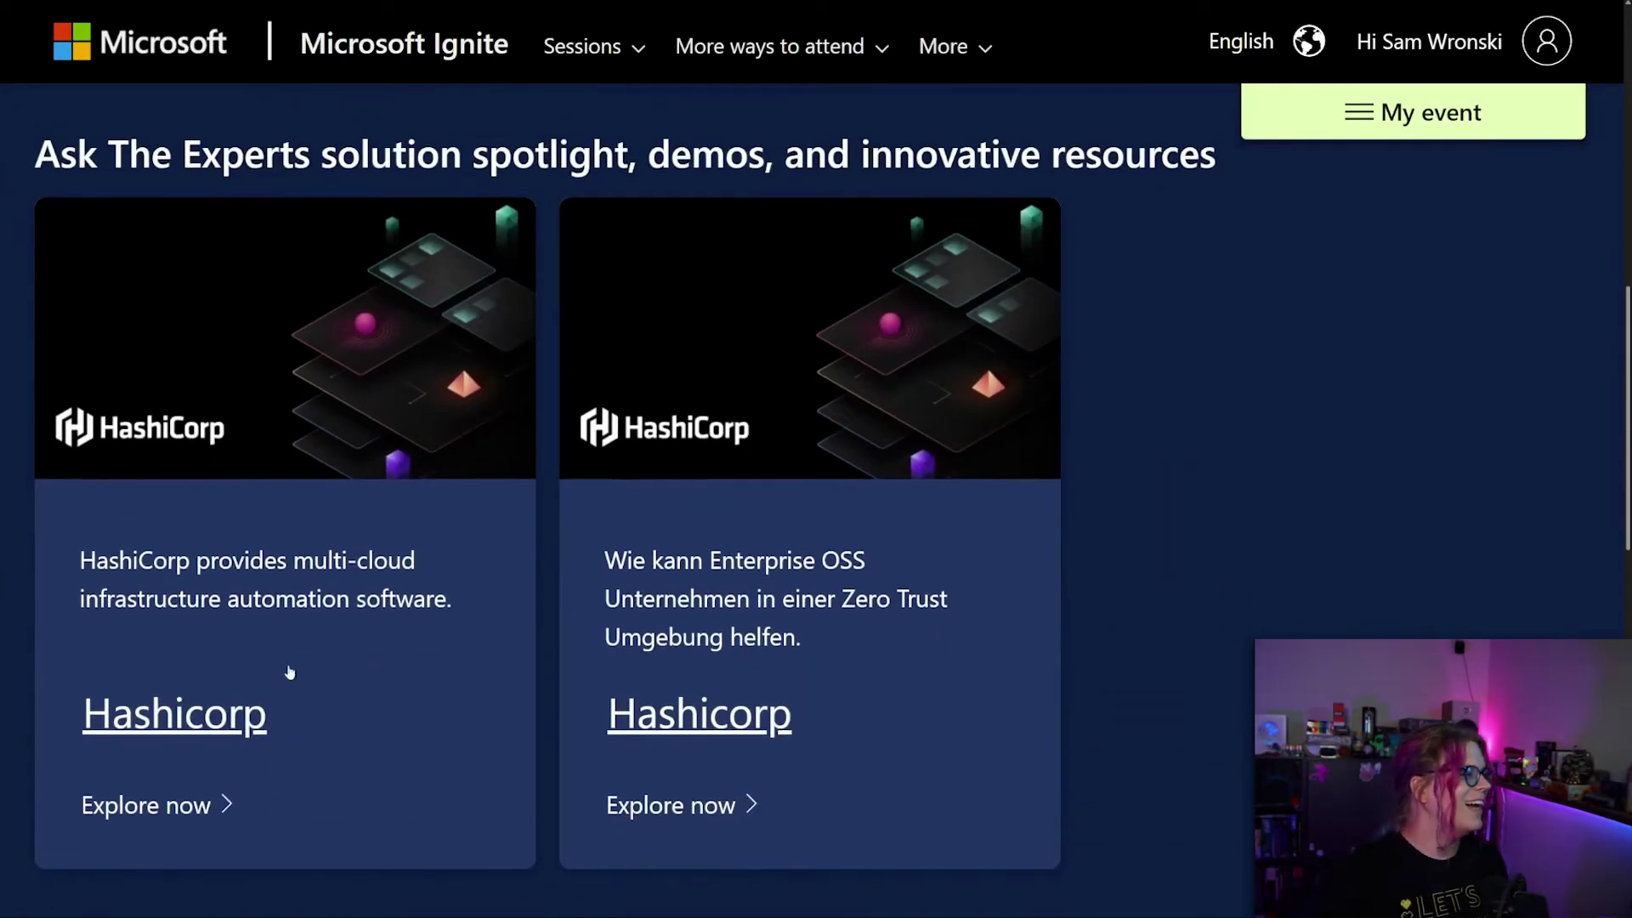
Open the HashiCorp partner page and save HashiCorp to the backpack.
click(193, 739)
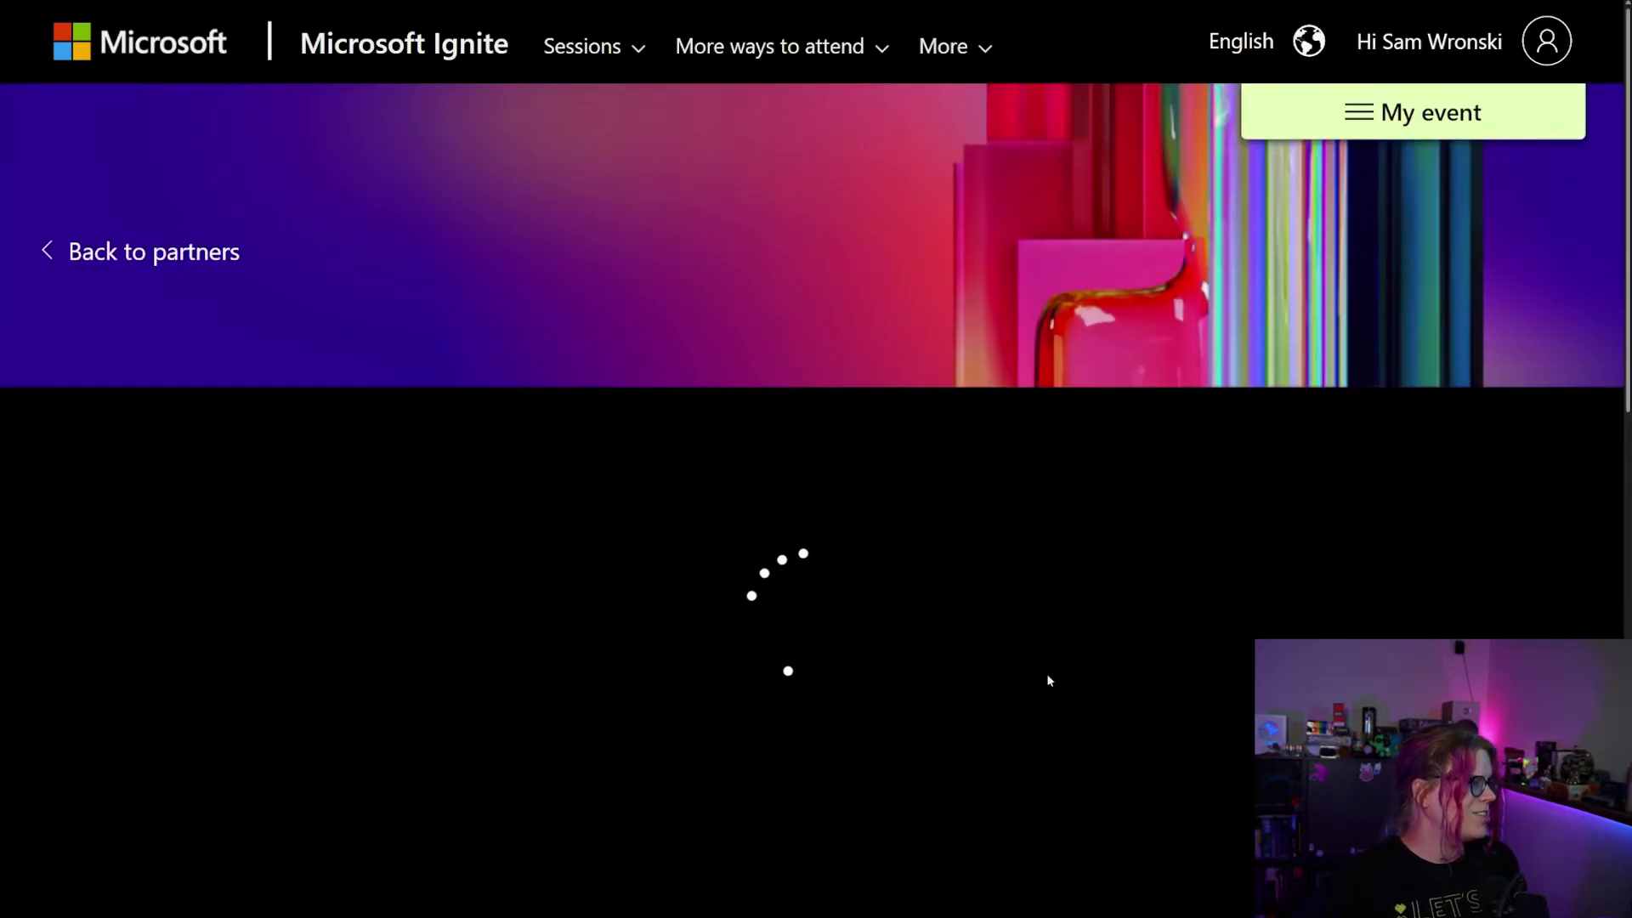
scroll(175, 507, down, 1)
click(131, 430)
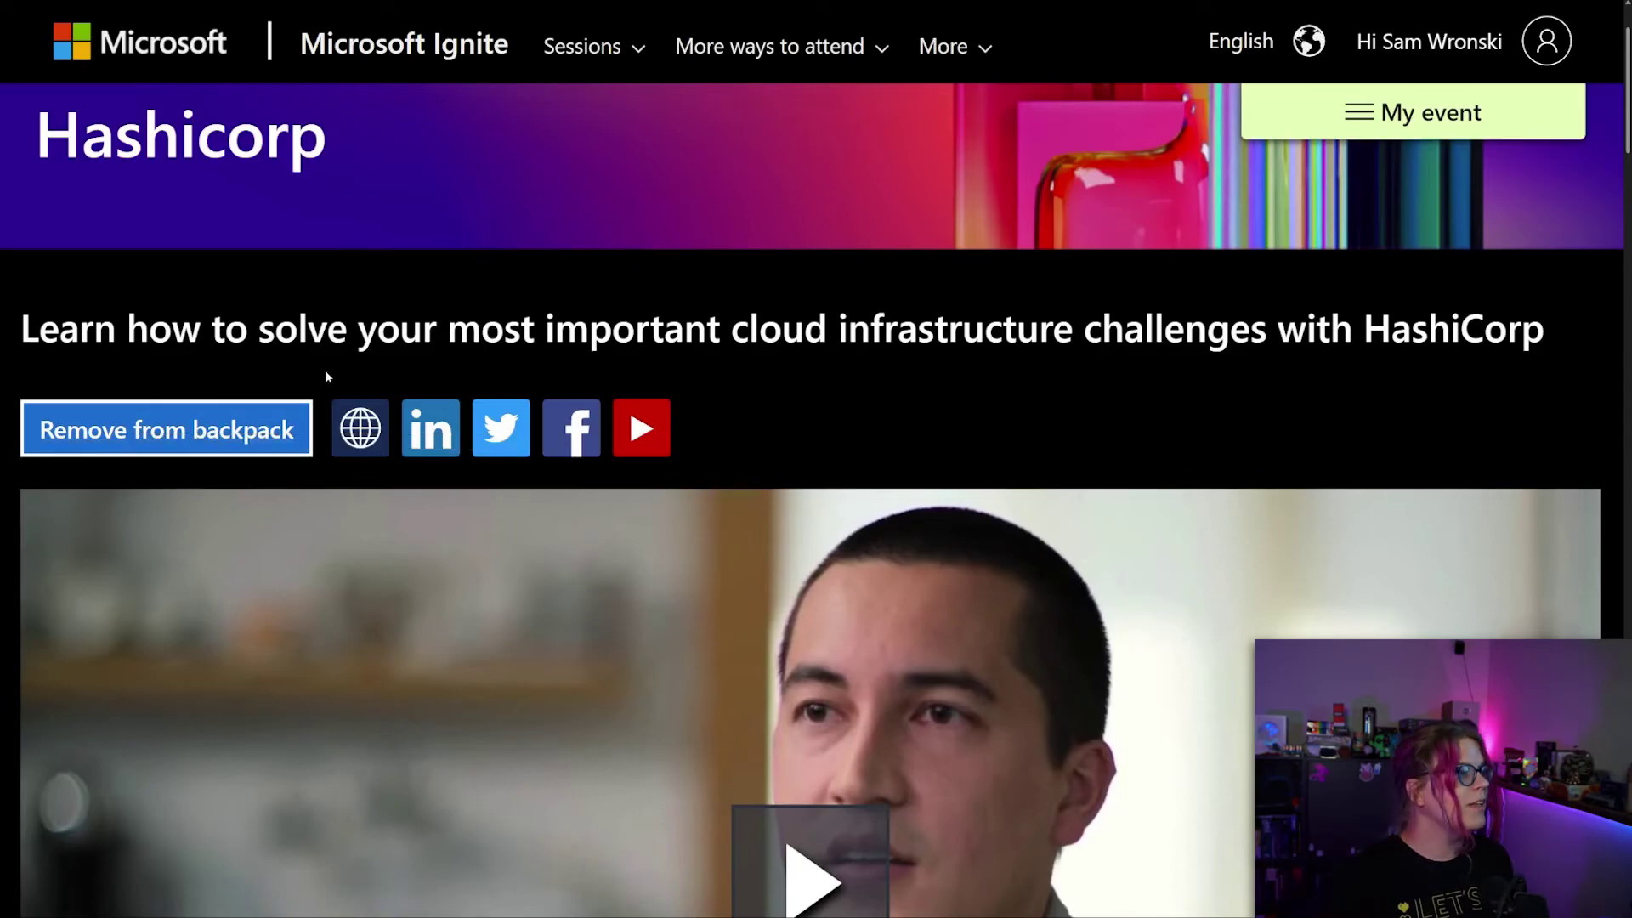
scroll(615, 280, down, 10)
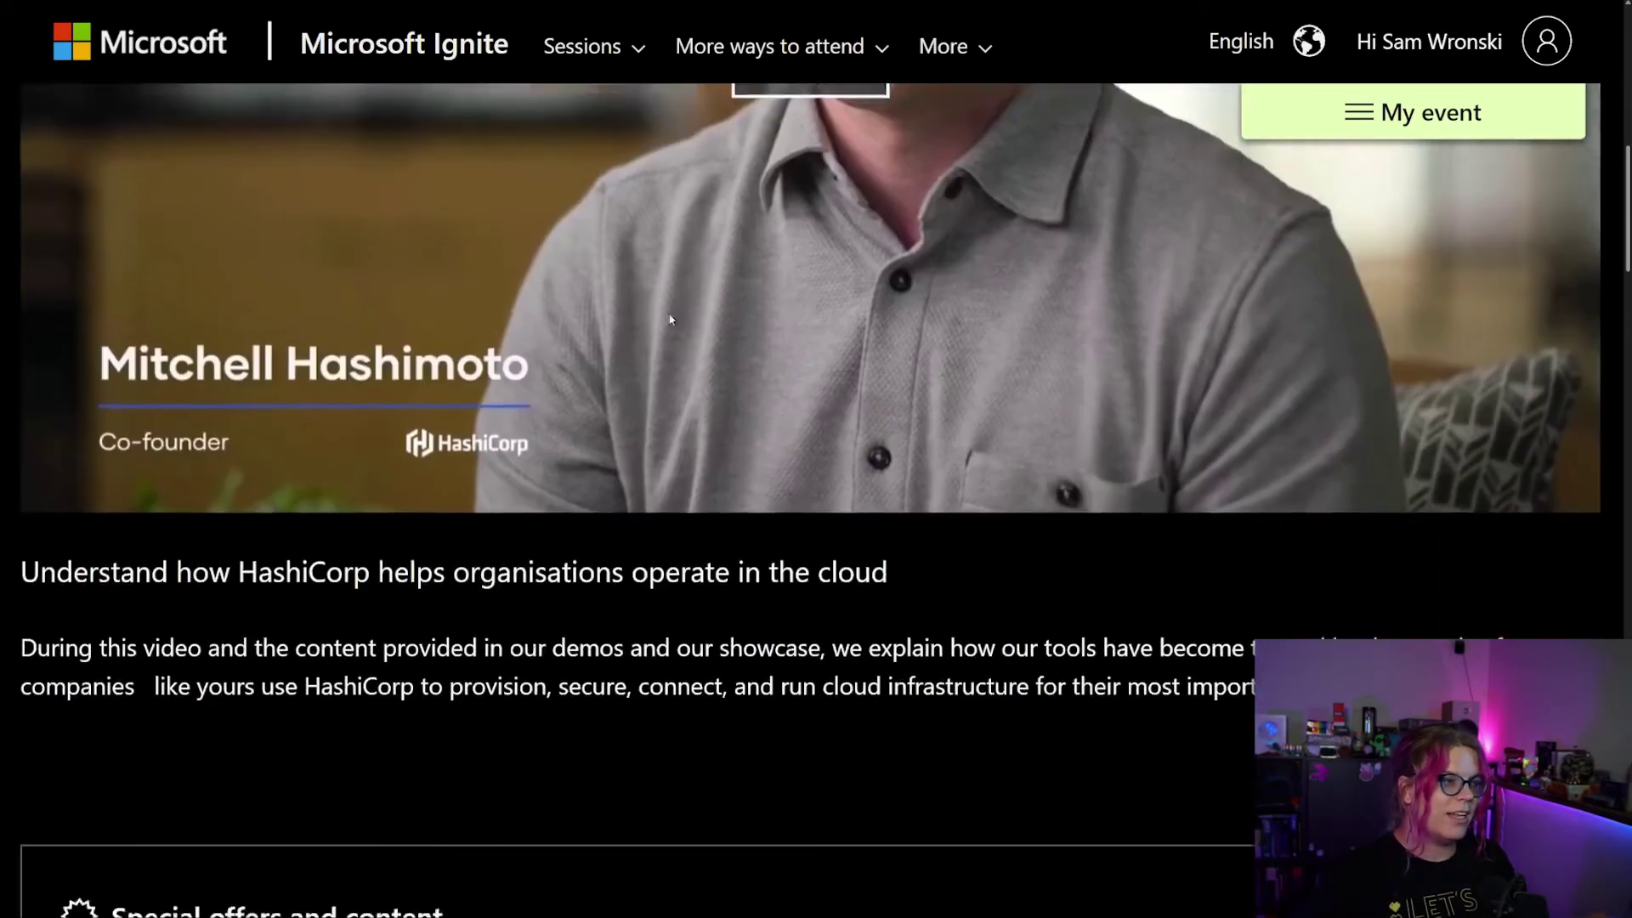
scroll(802, 498, down, 1)
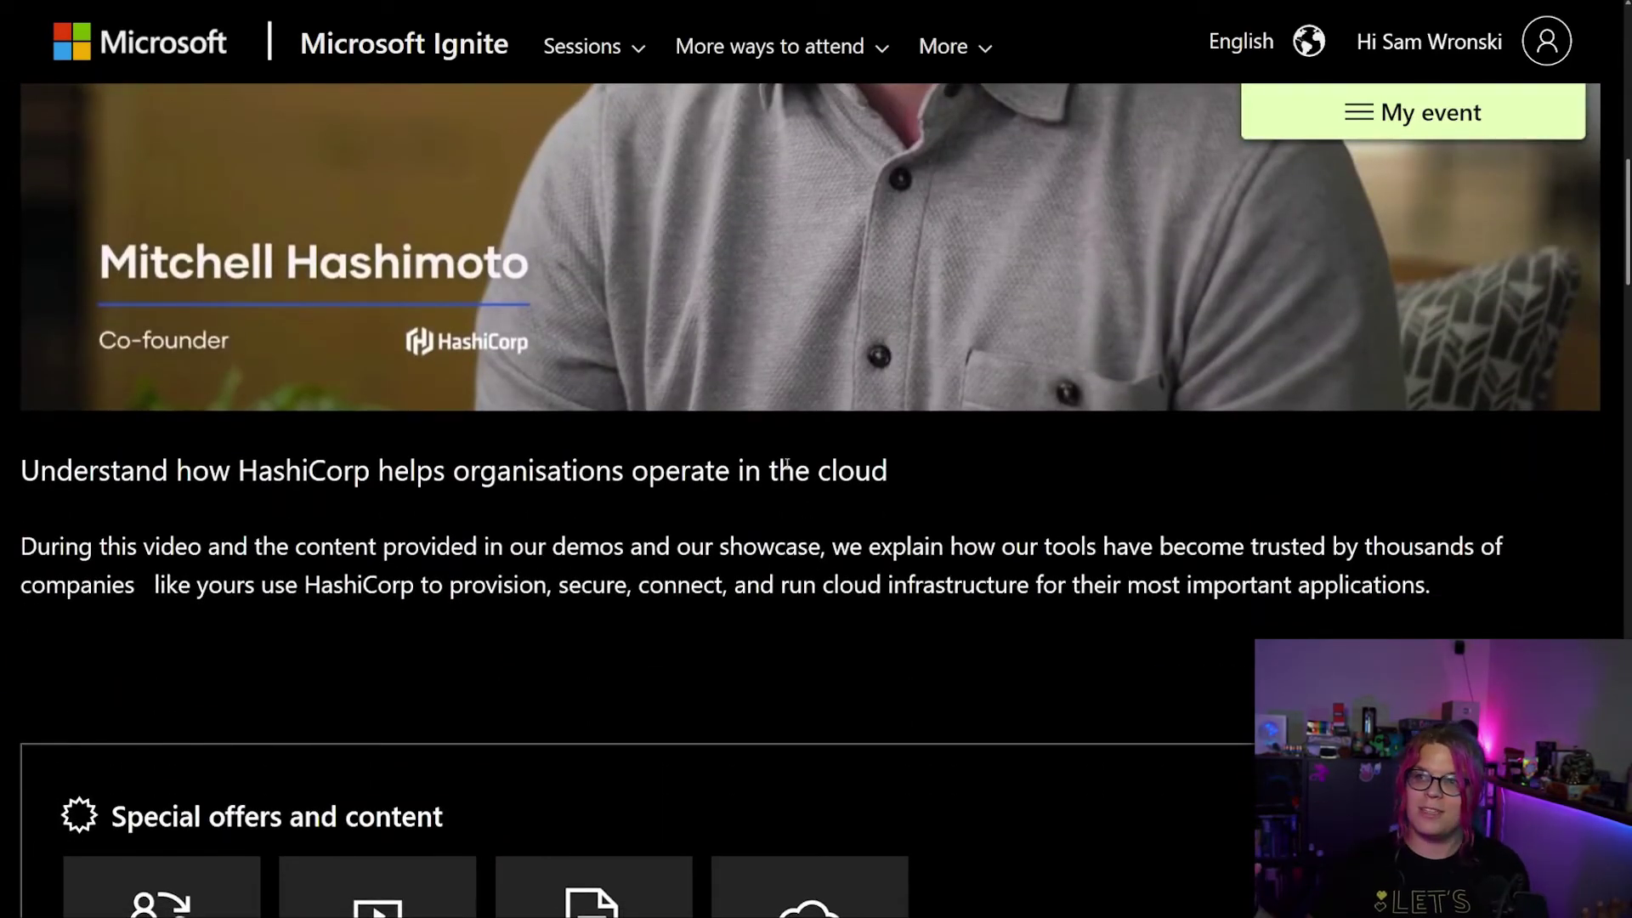